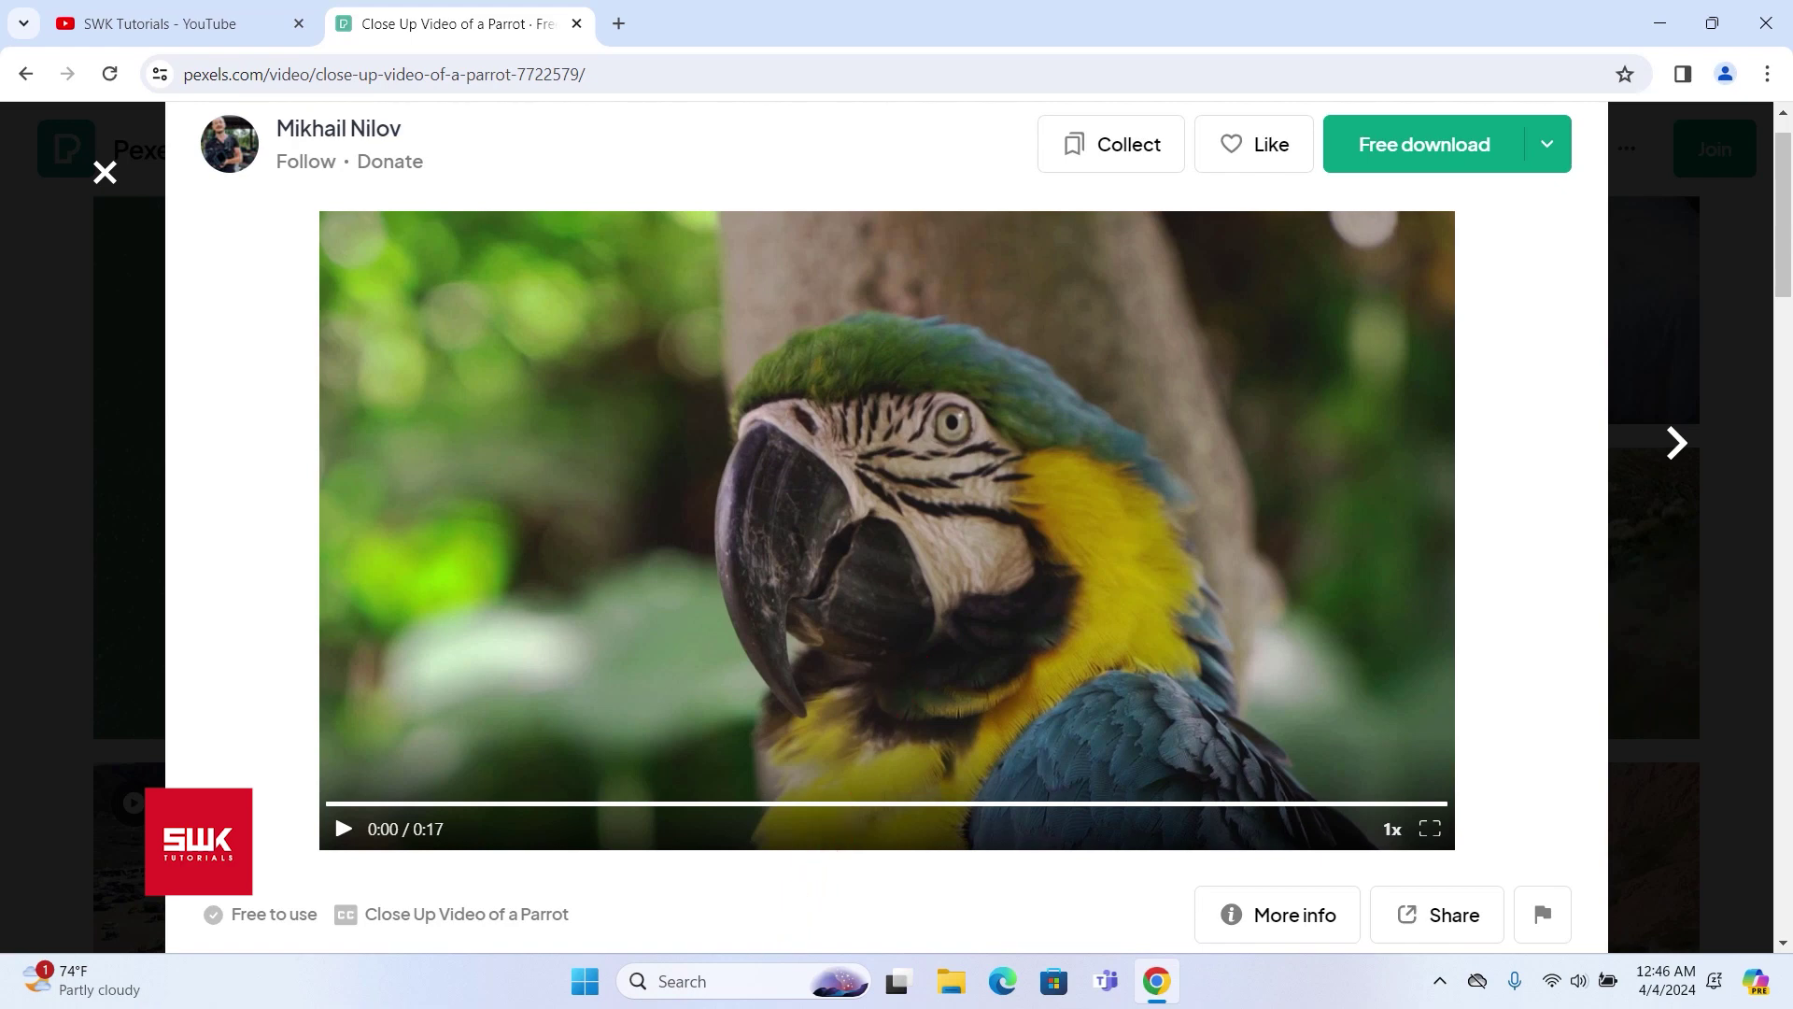
- Find Snipping Tool with a 'snip' search and launch it over the browser
key("super")
type("s")
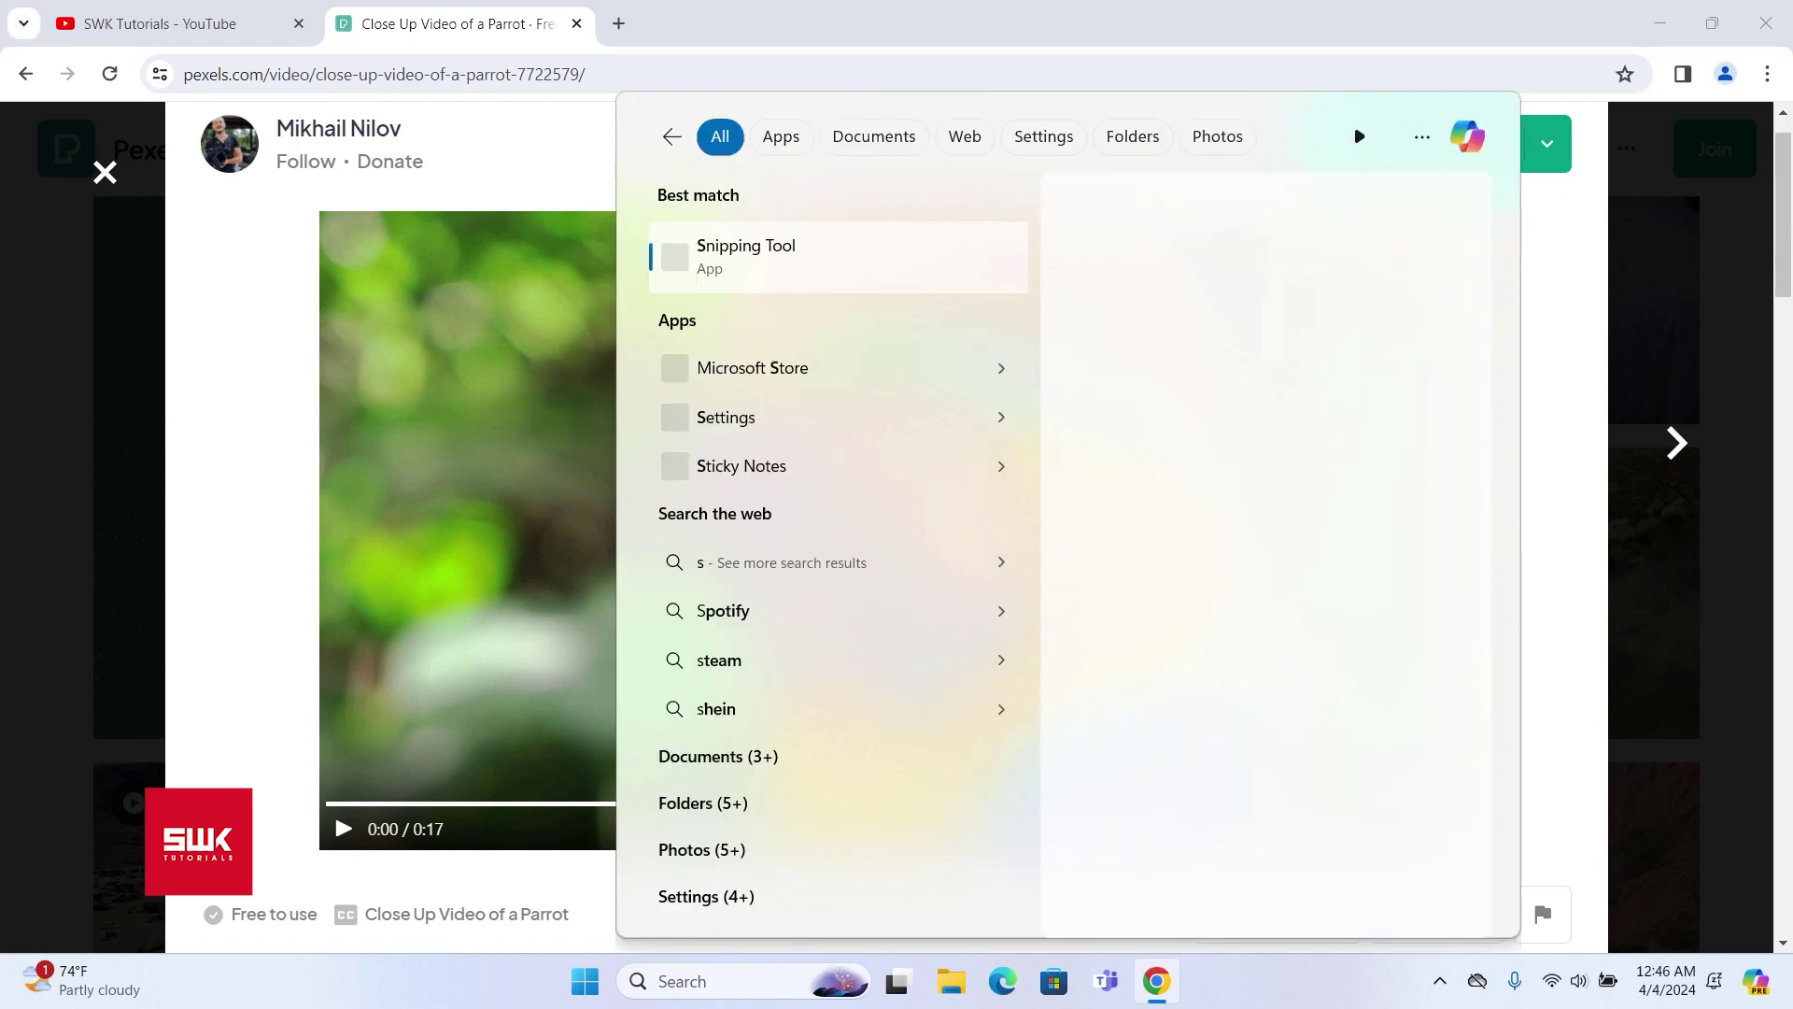
type("nii")
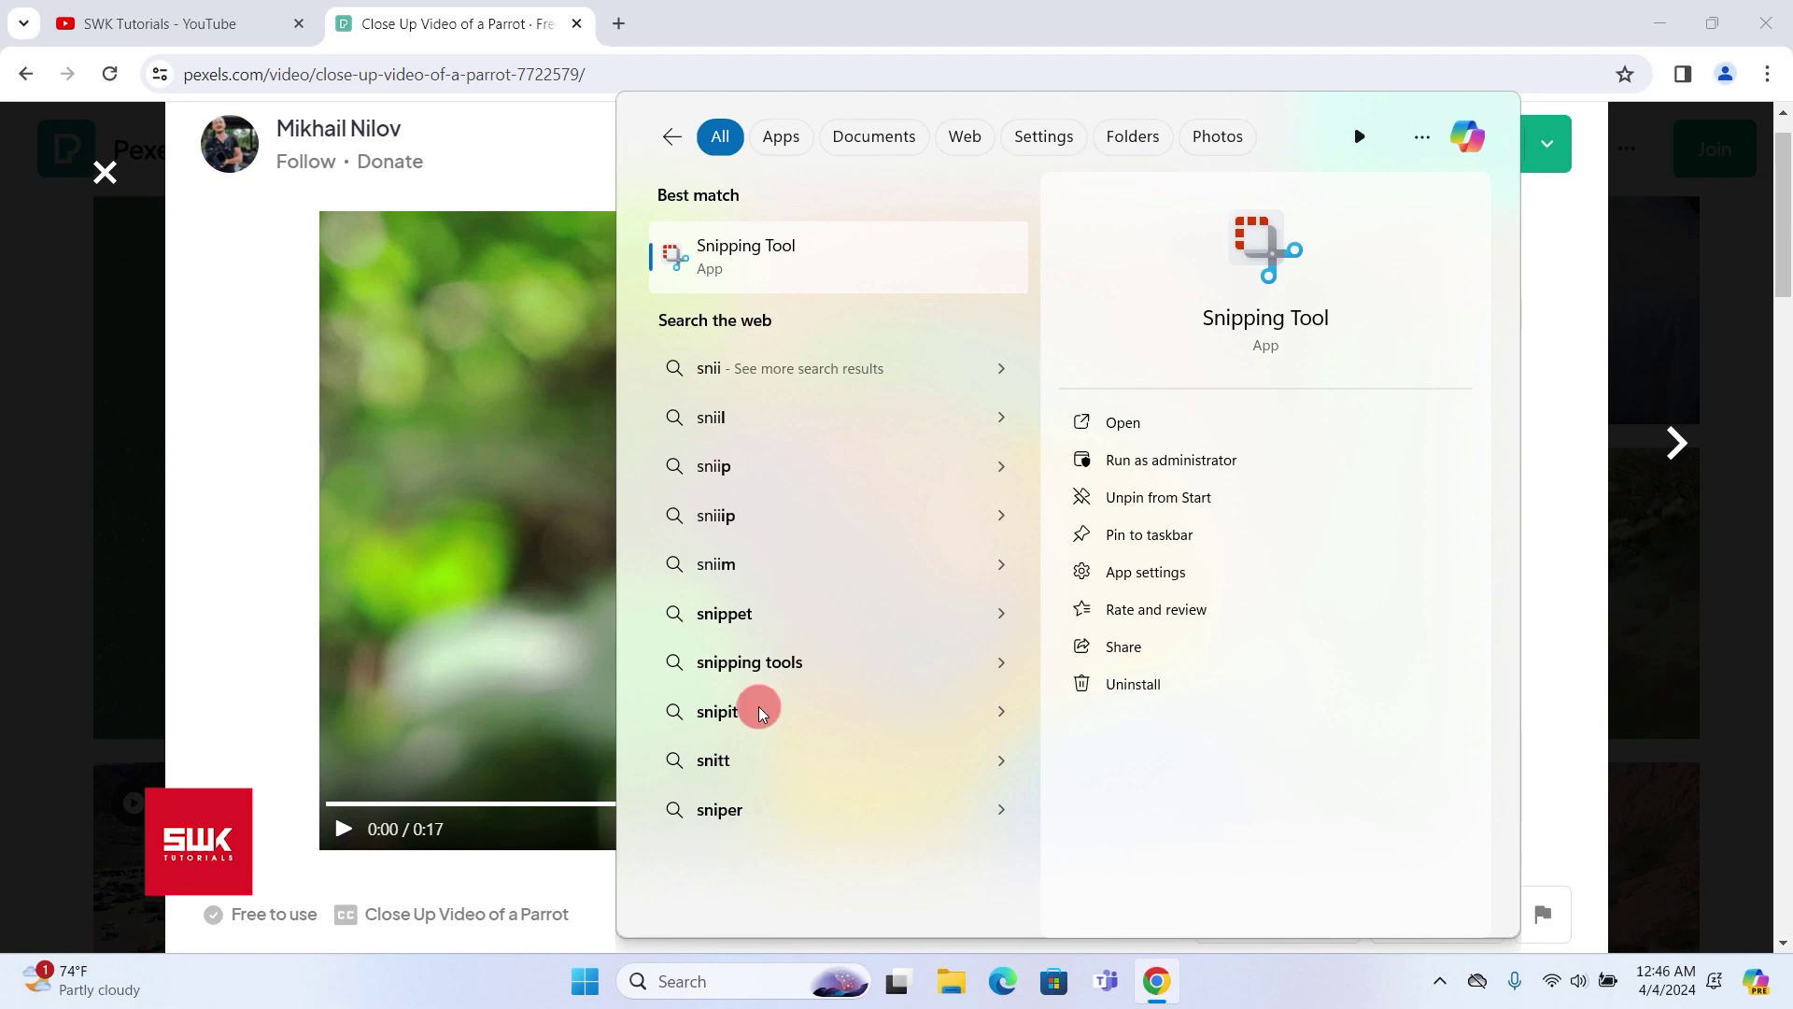
left_click(754, 259)
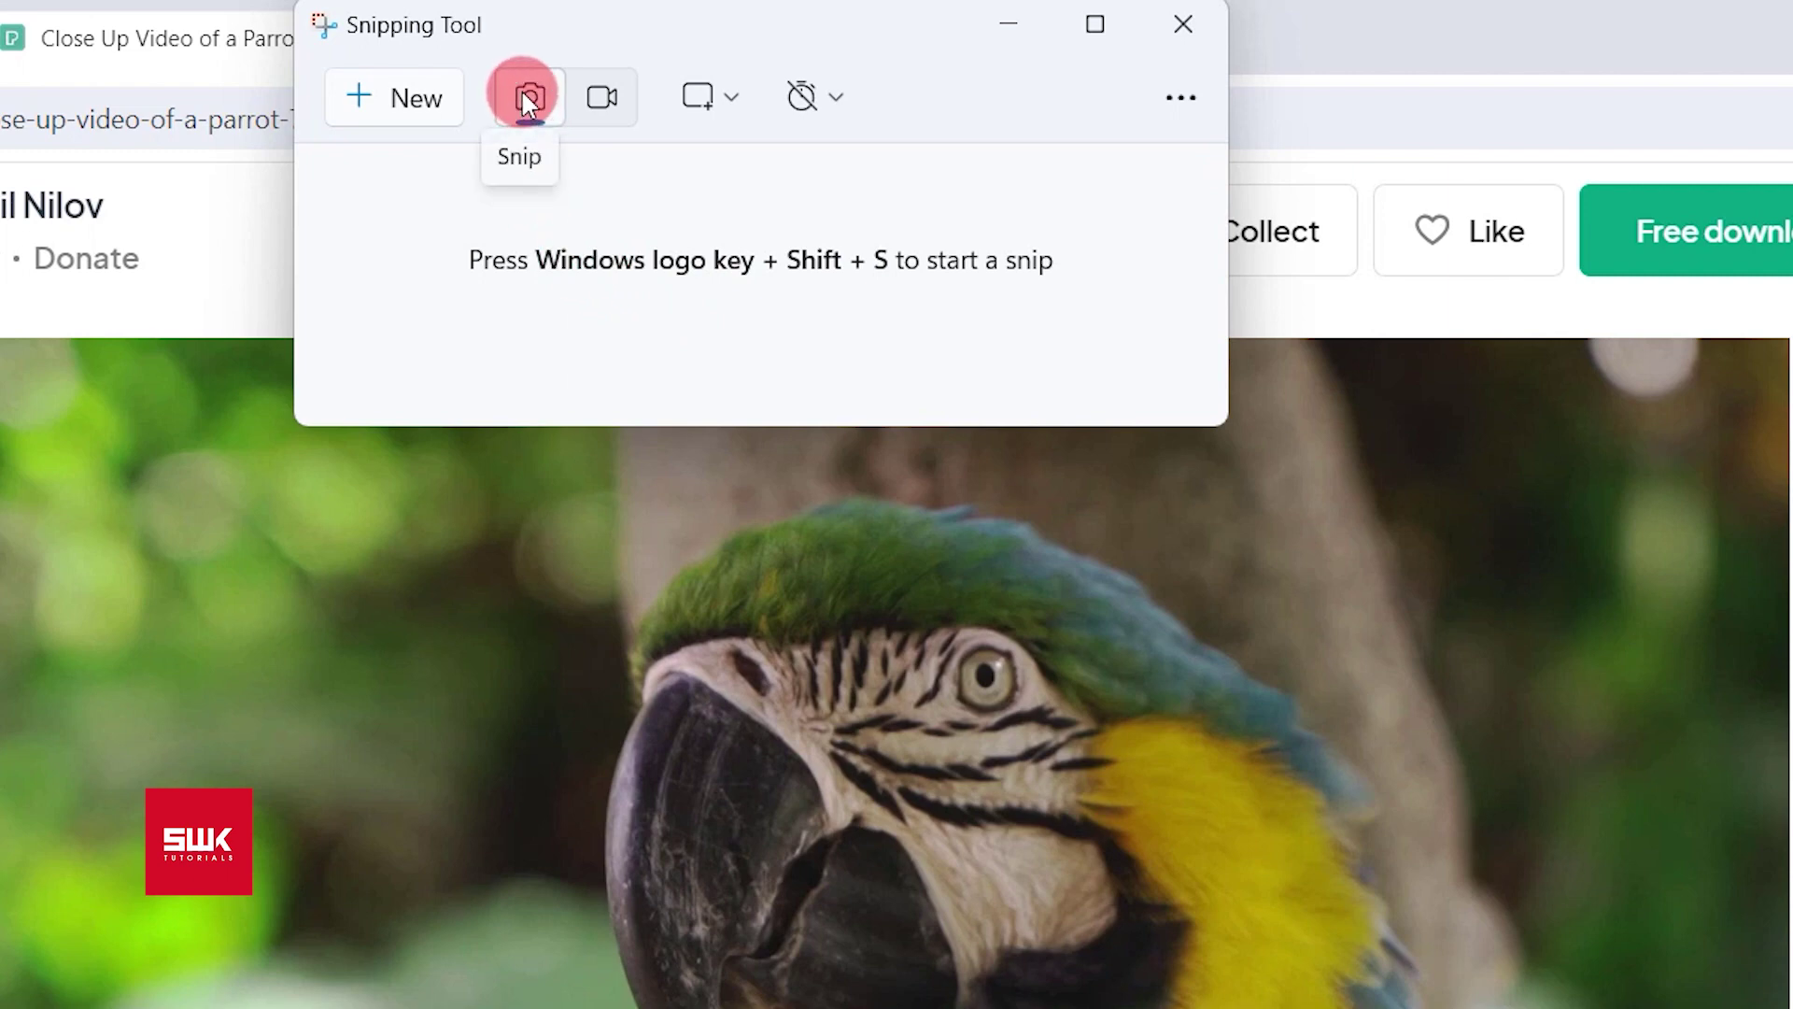
- Start a new video capture framing the whole parrot video in a 1224 x 691 area
left_click(599, 95)
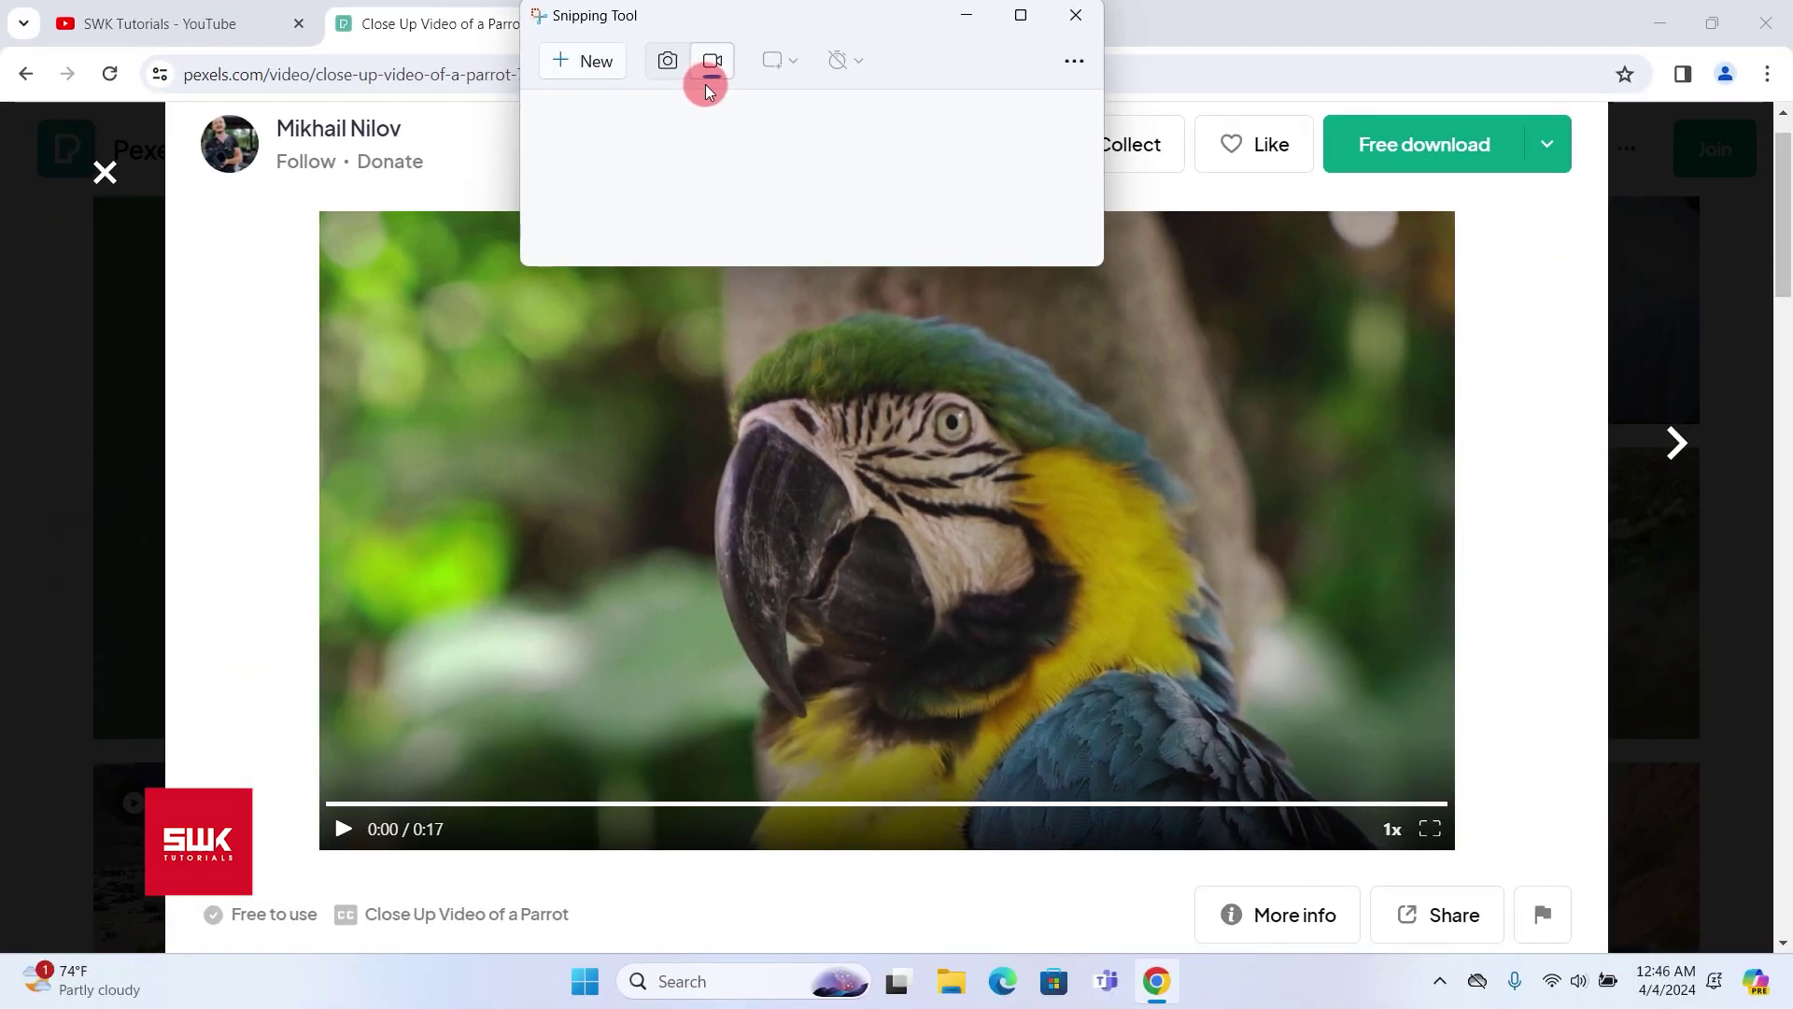
left_click(607, 65)
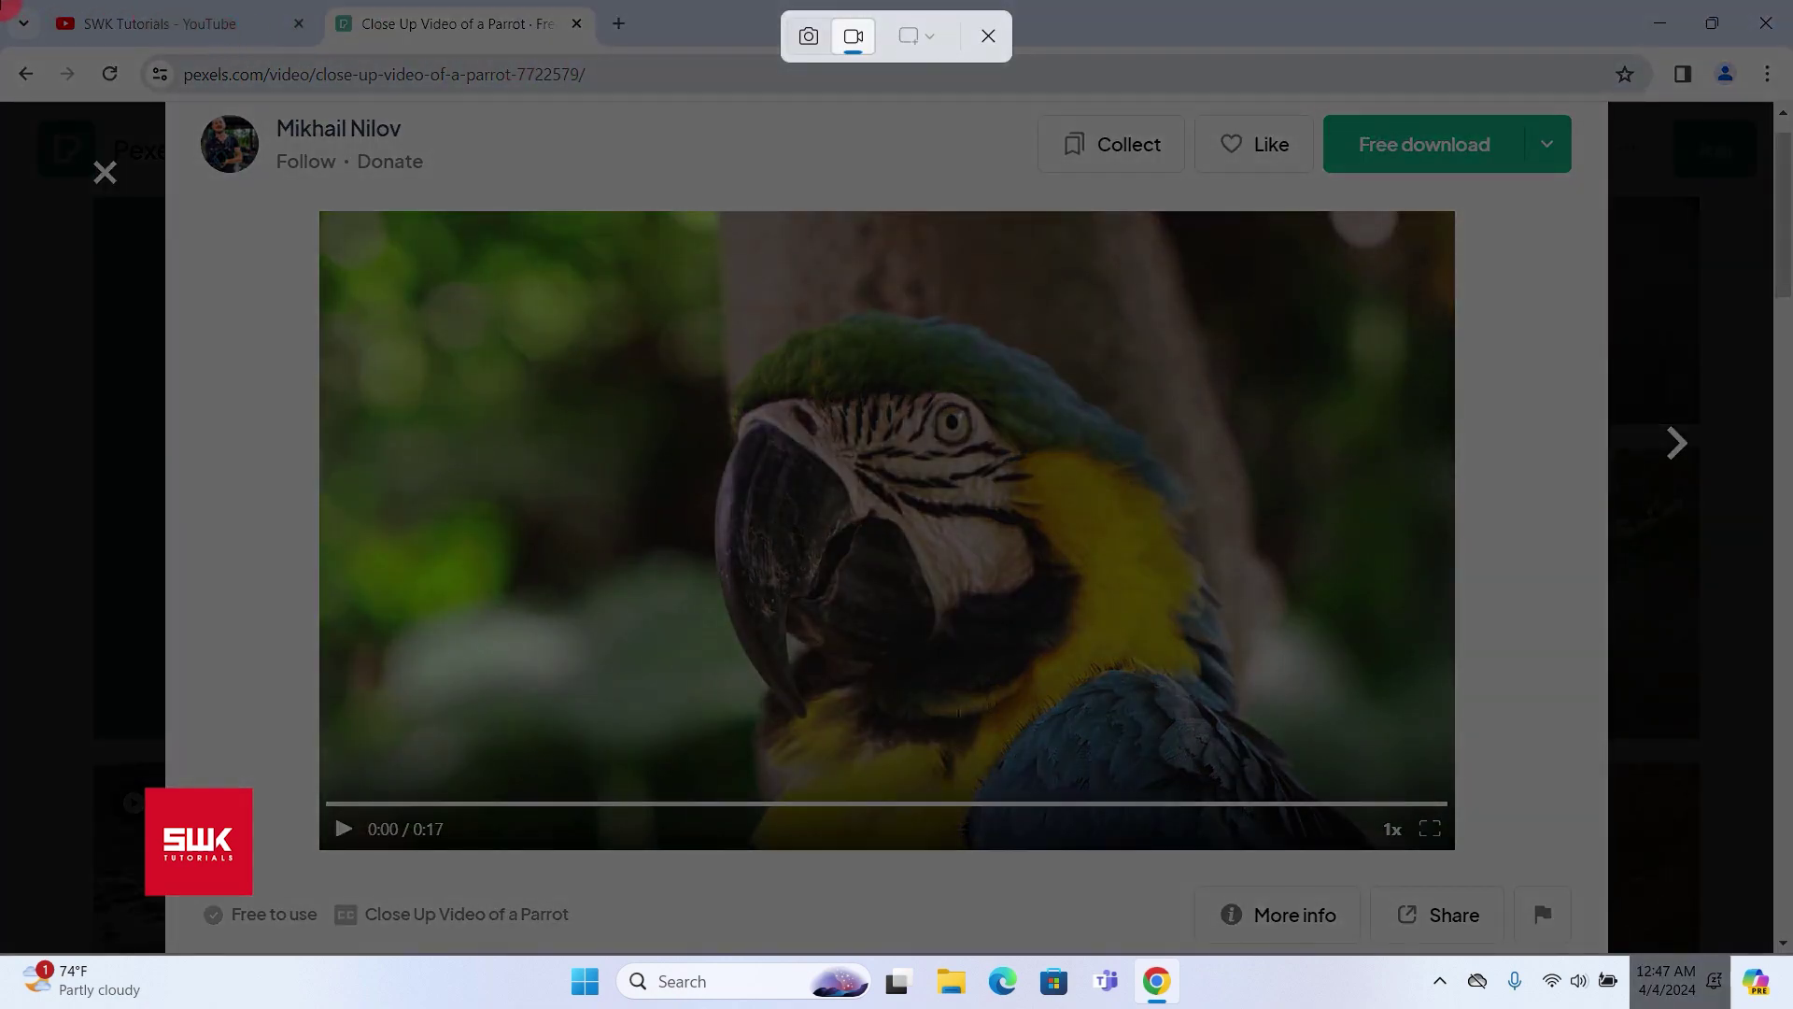
left_click_drag(44, 27, 1124, 564)
left_click_drag(659, 232, 973, 435)
left_click_drag(1362, 717, 1459, 852)
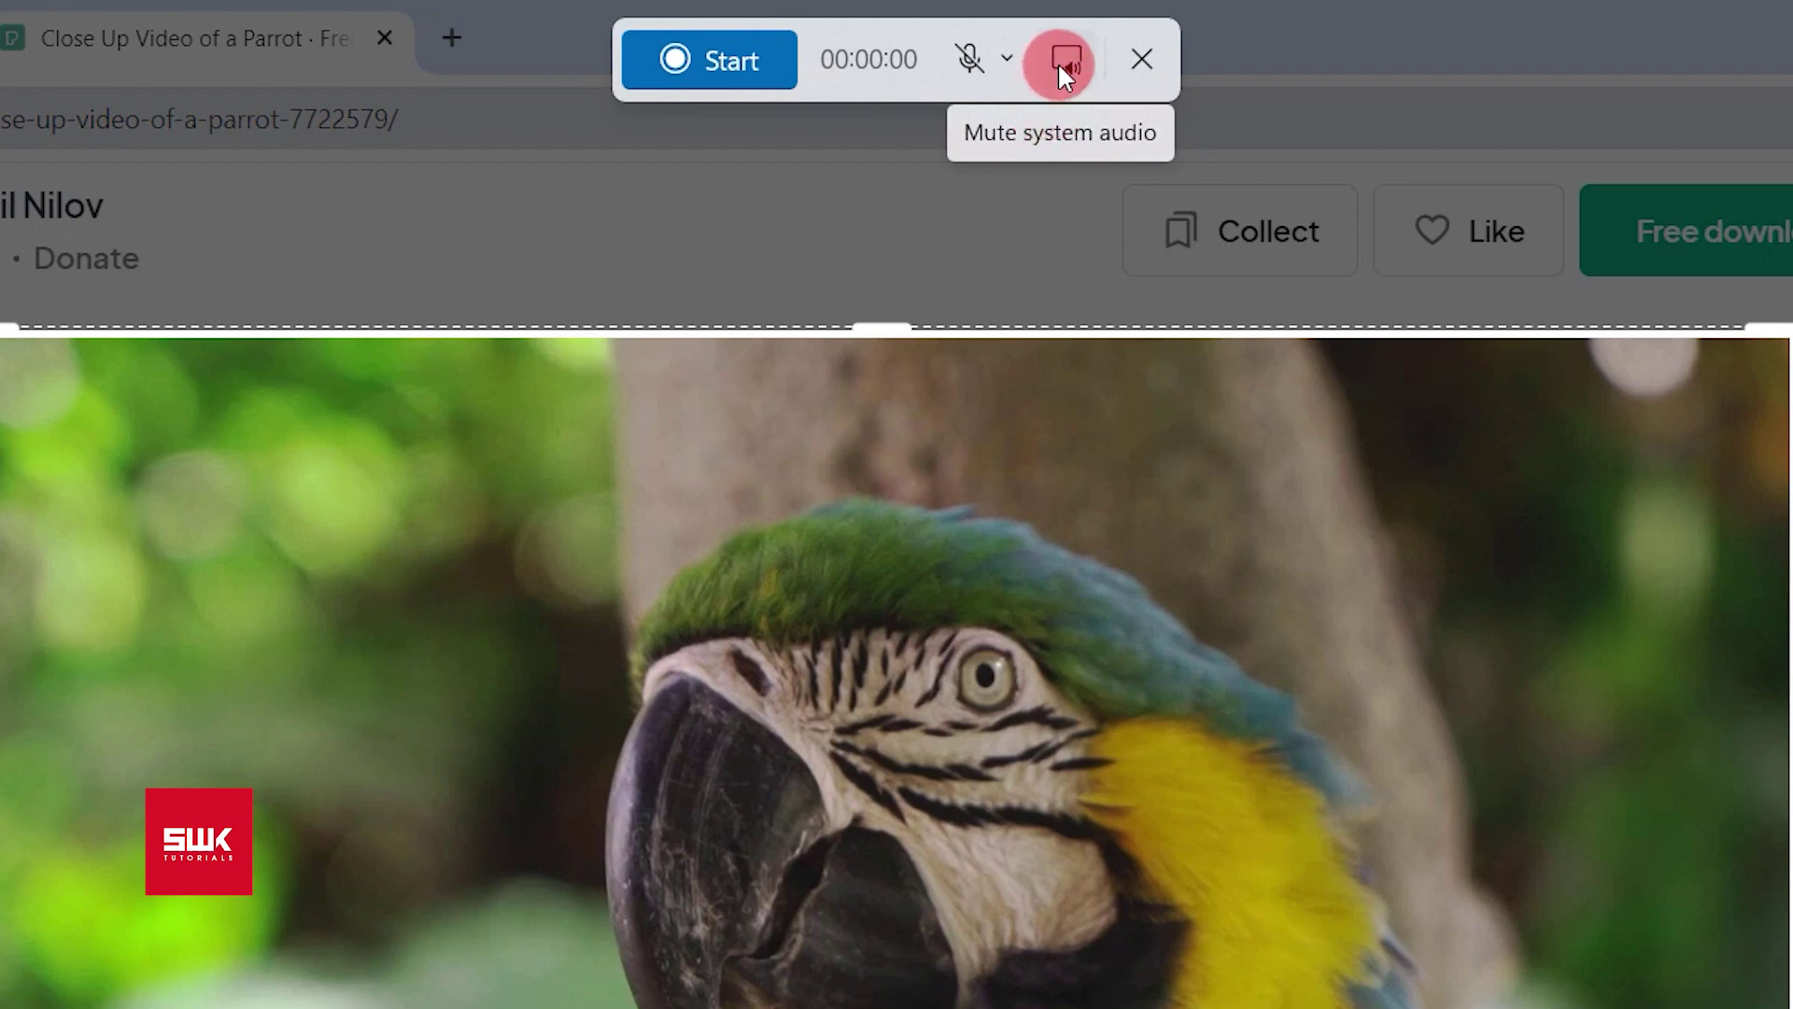
- Mute system audio and record from the unmuted Microphone Array (Realtek(R) Audio)
left_click(1066, 60)
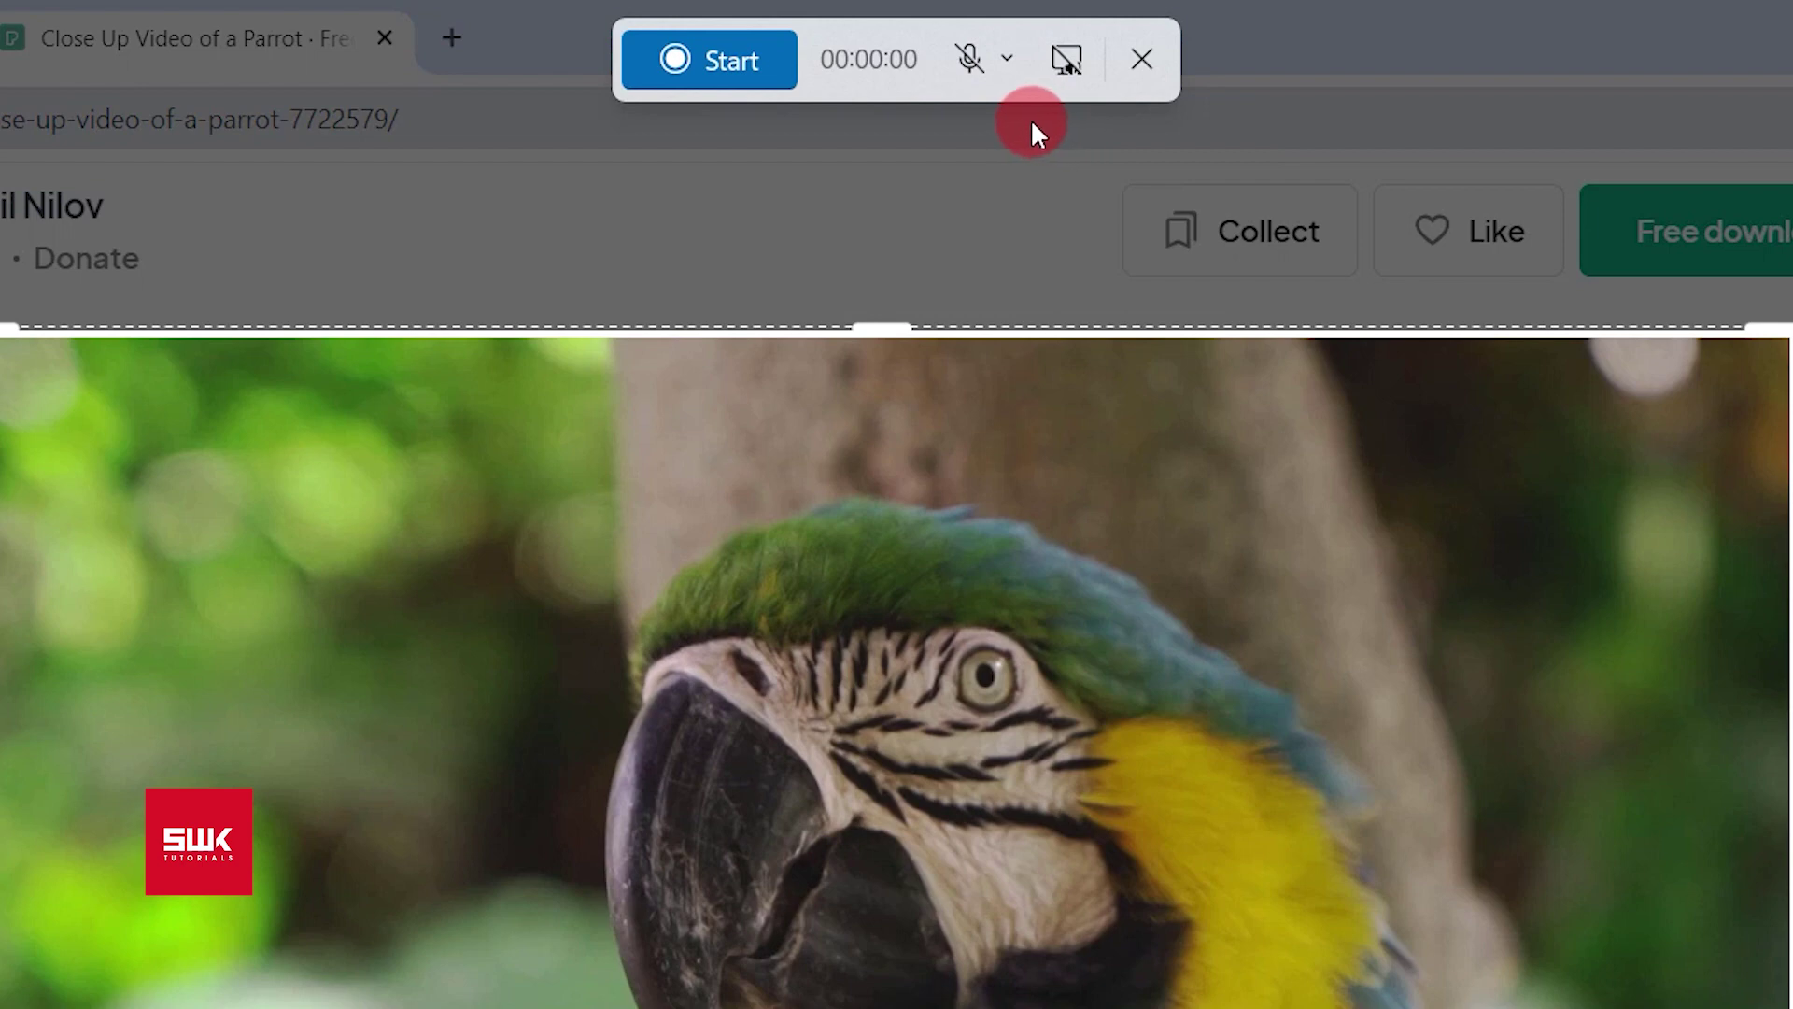
left_click(1007, 58)
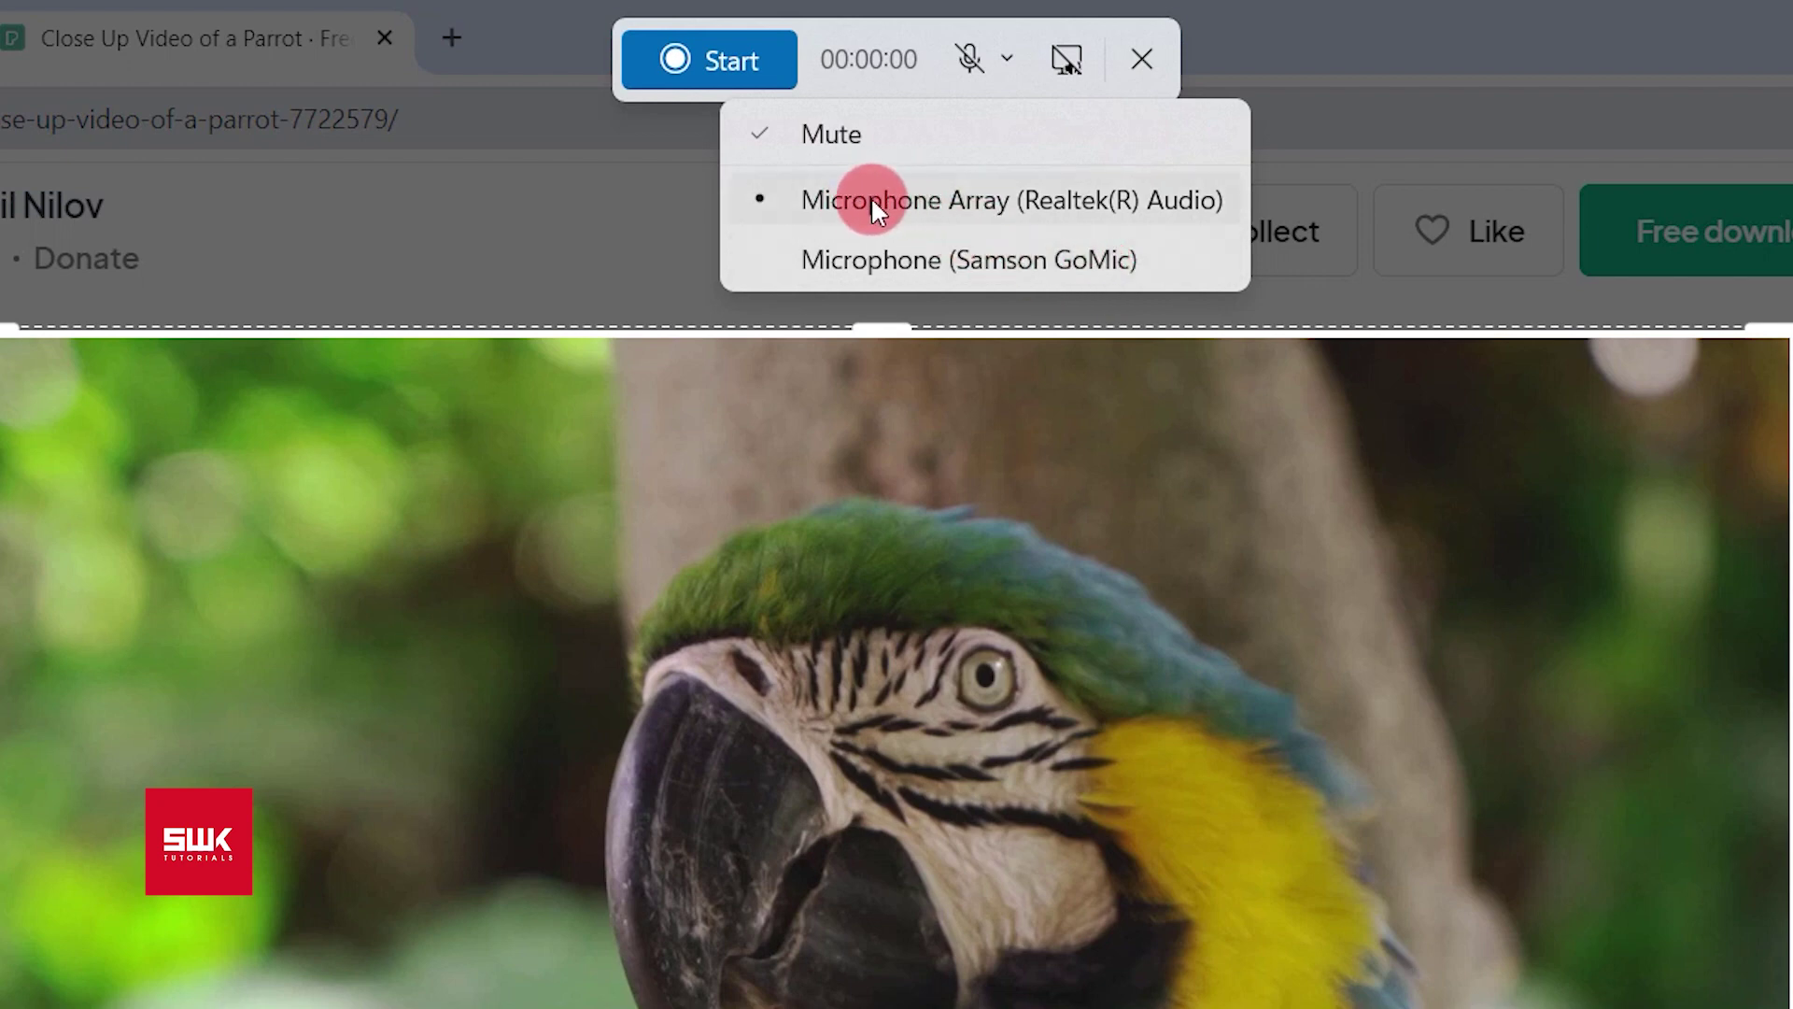
left_click(1123, 201)
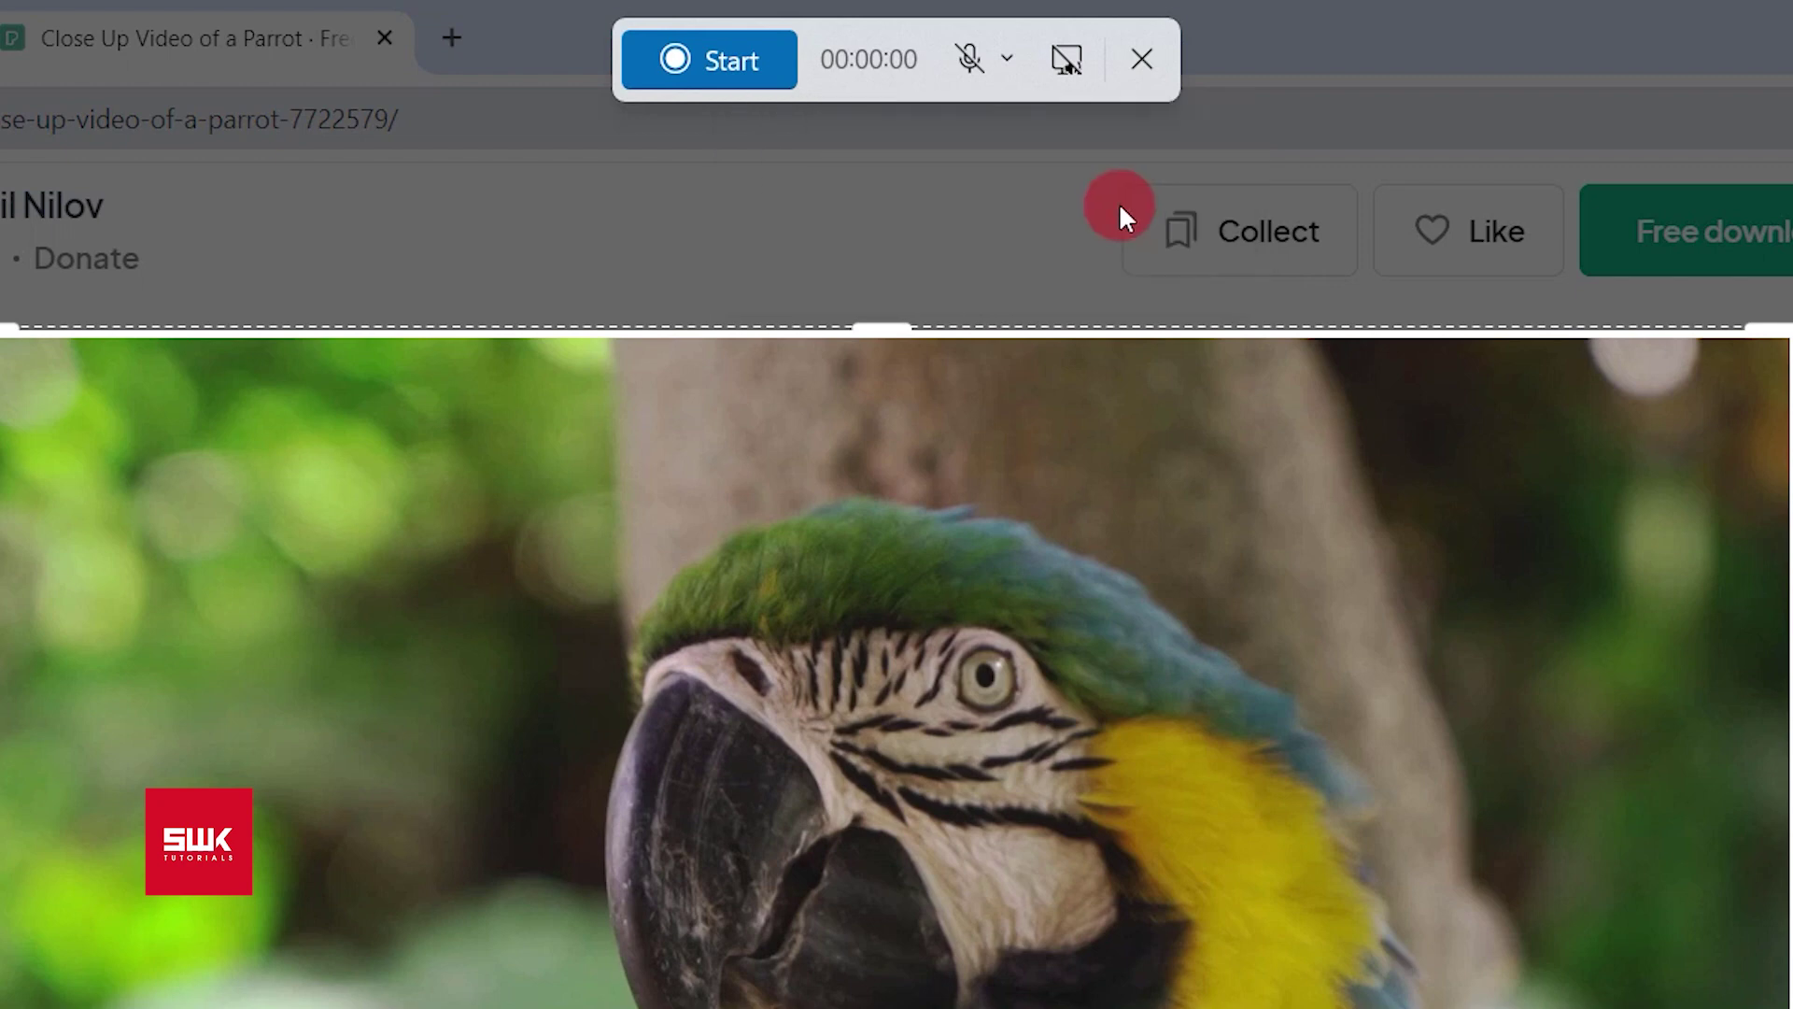
left_click(970, 58)
left_click(832, 128)
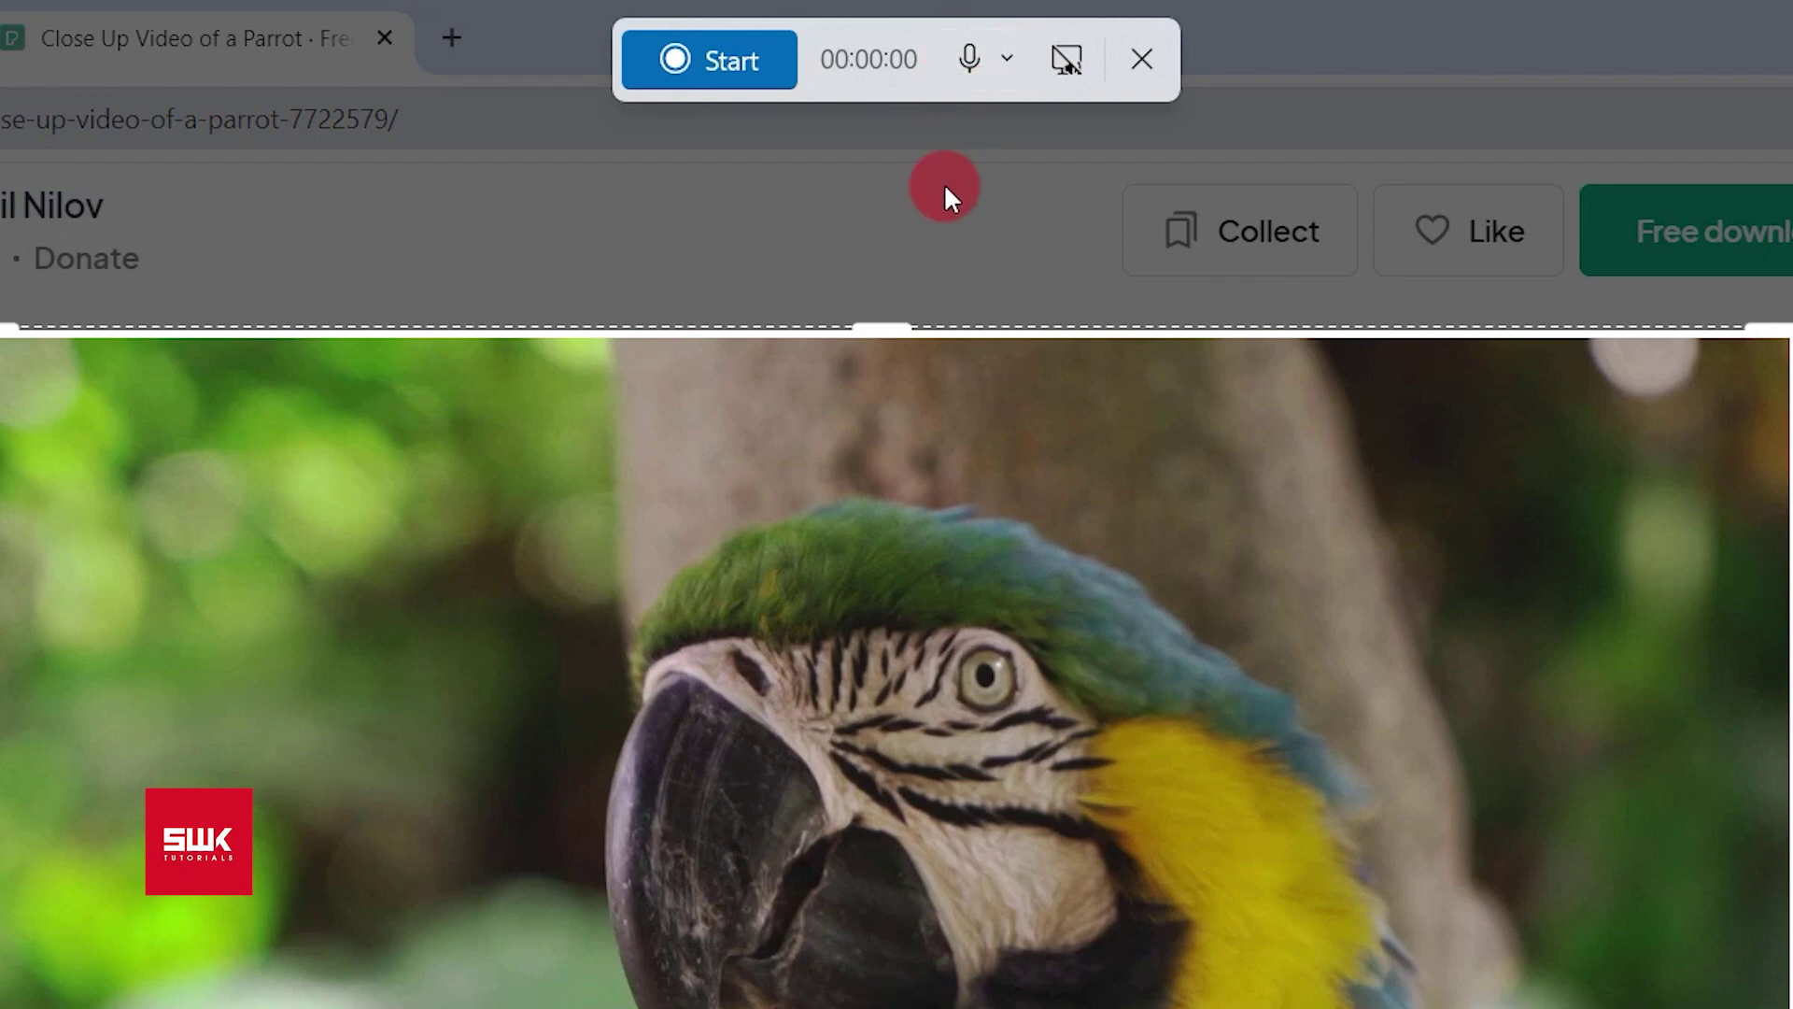
- Start recording, then play the blue-and-yellow parrot video on the Pexels page
left_click(723, 58)
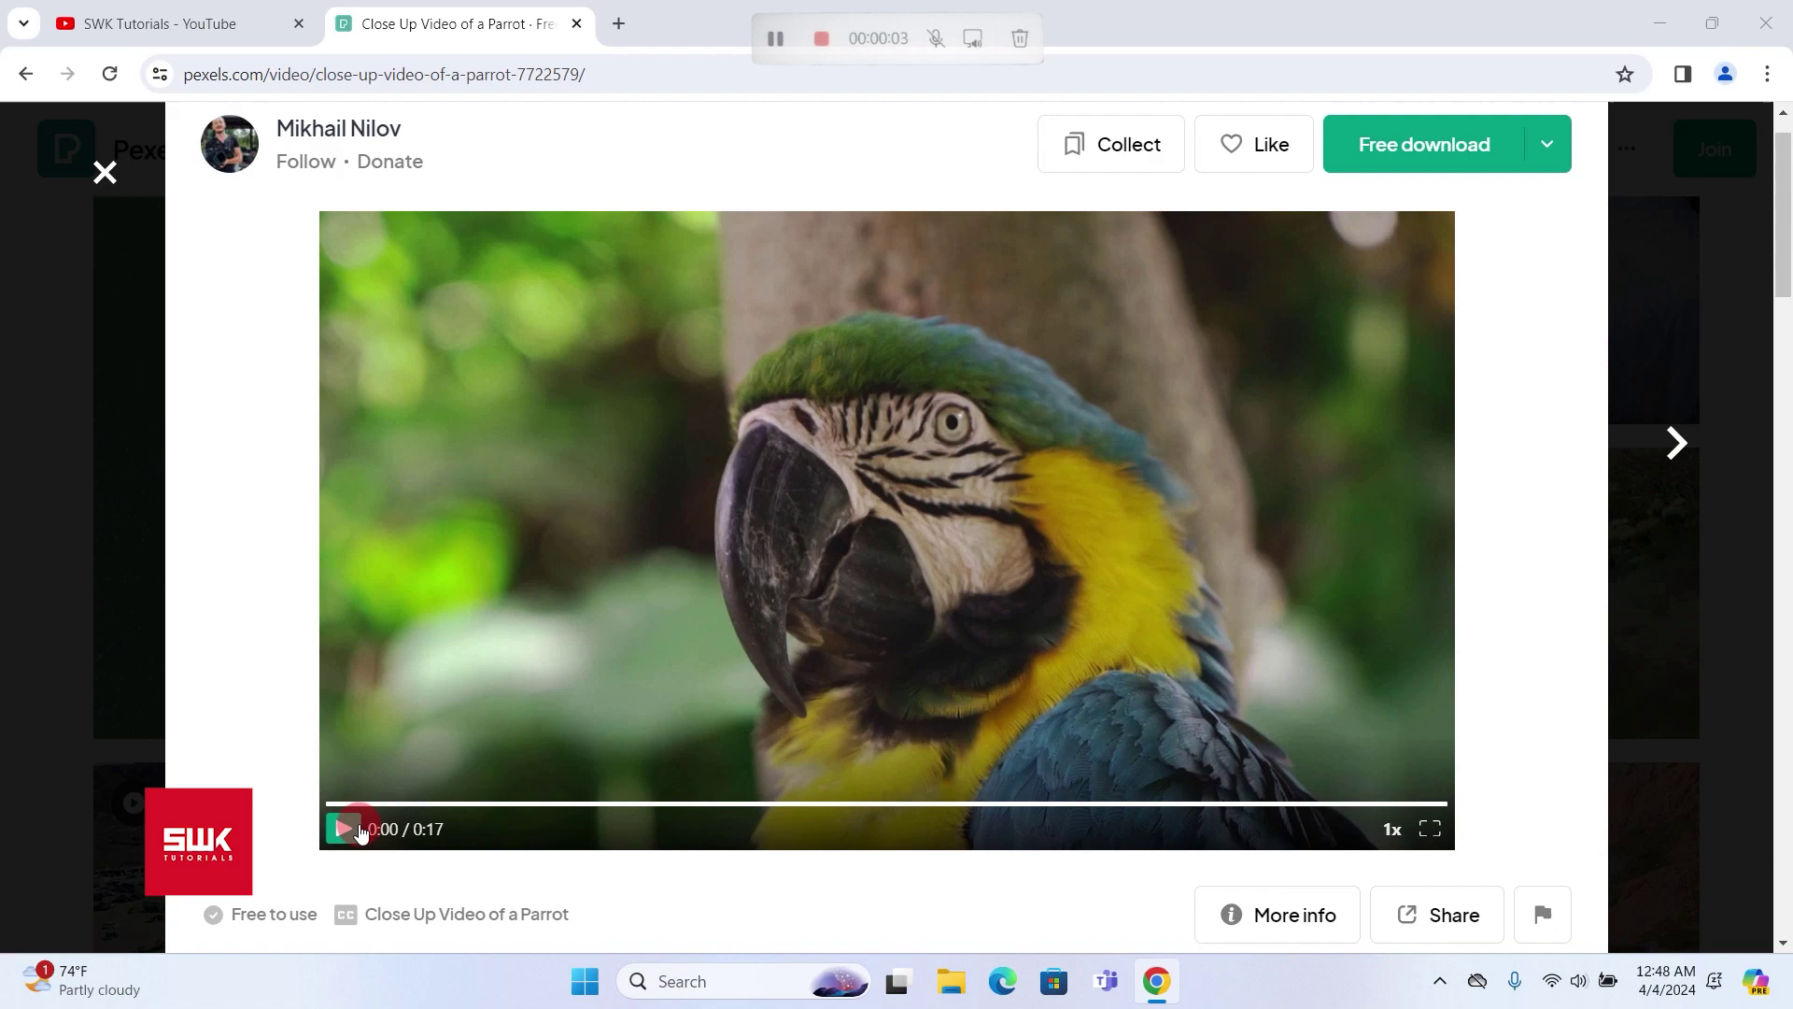
left_click(389, 822)
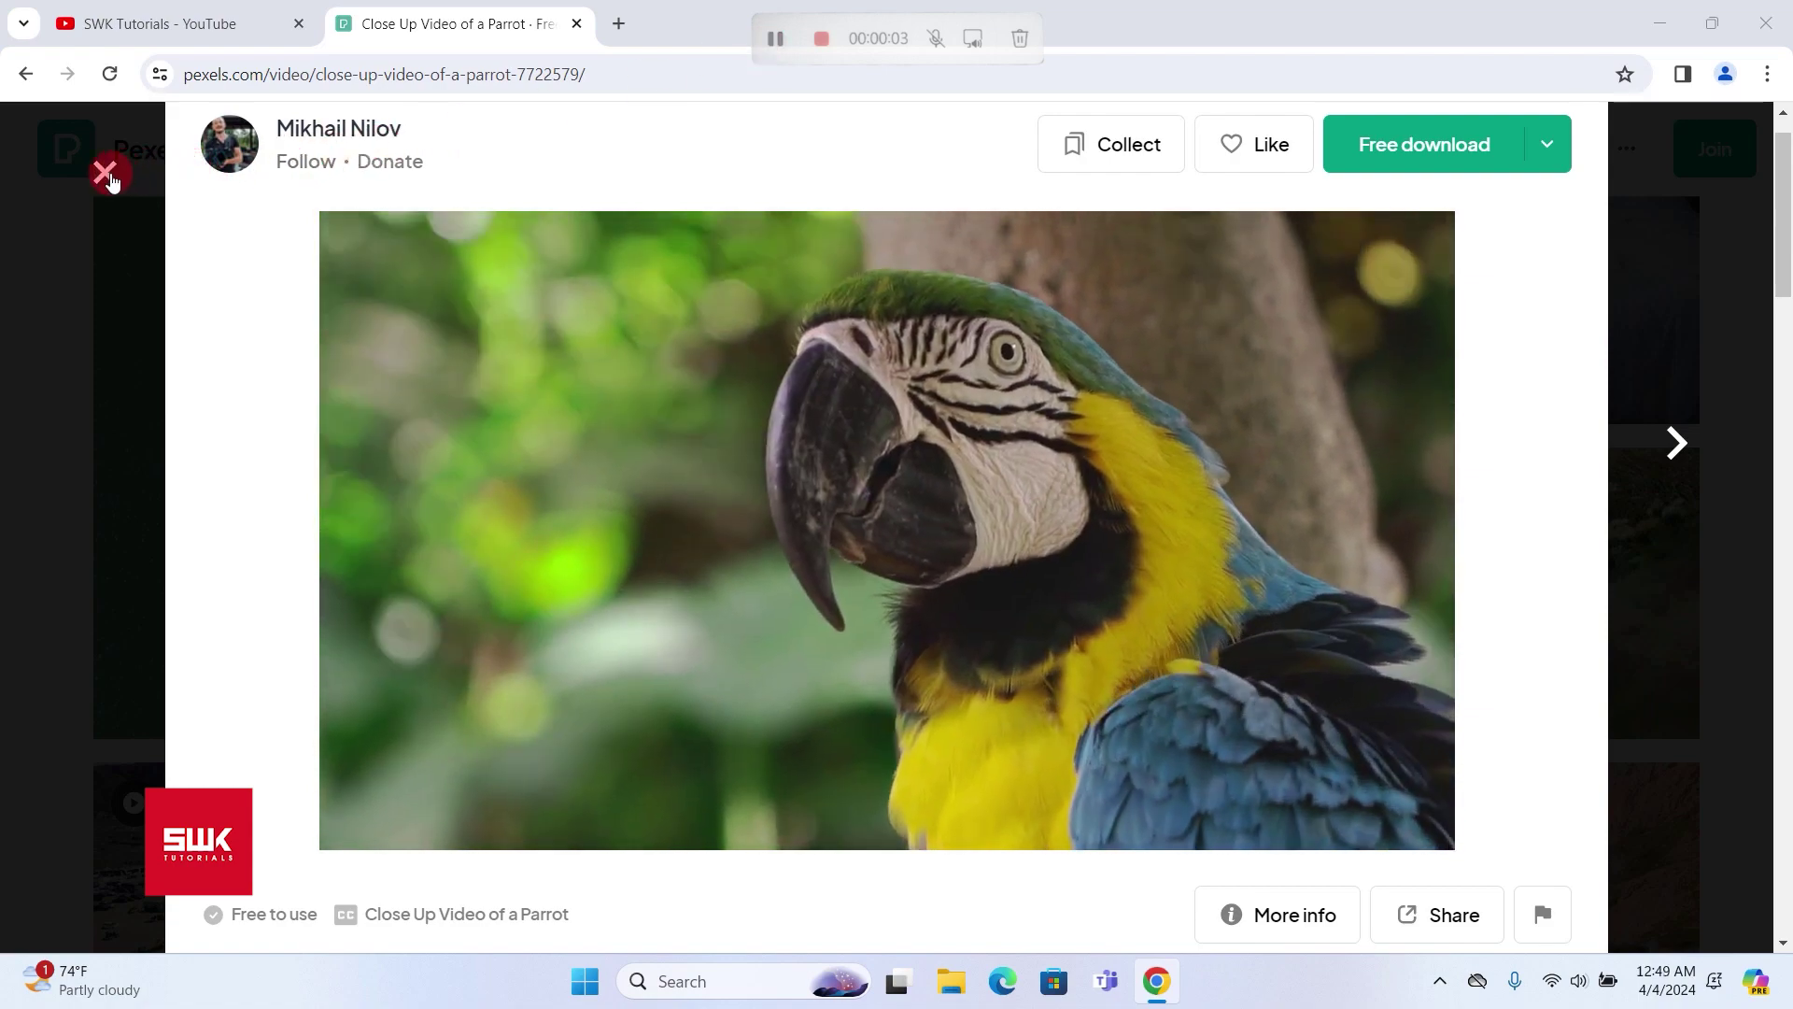
- Scroll the Pexels page down and back up while the recording runs
scroll(749, 594, "down", 6)
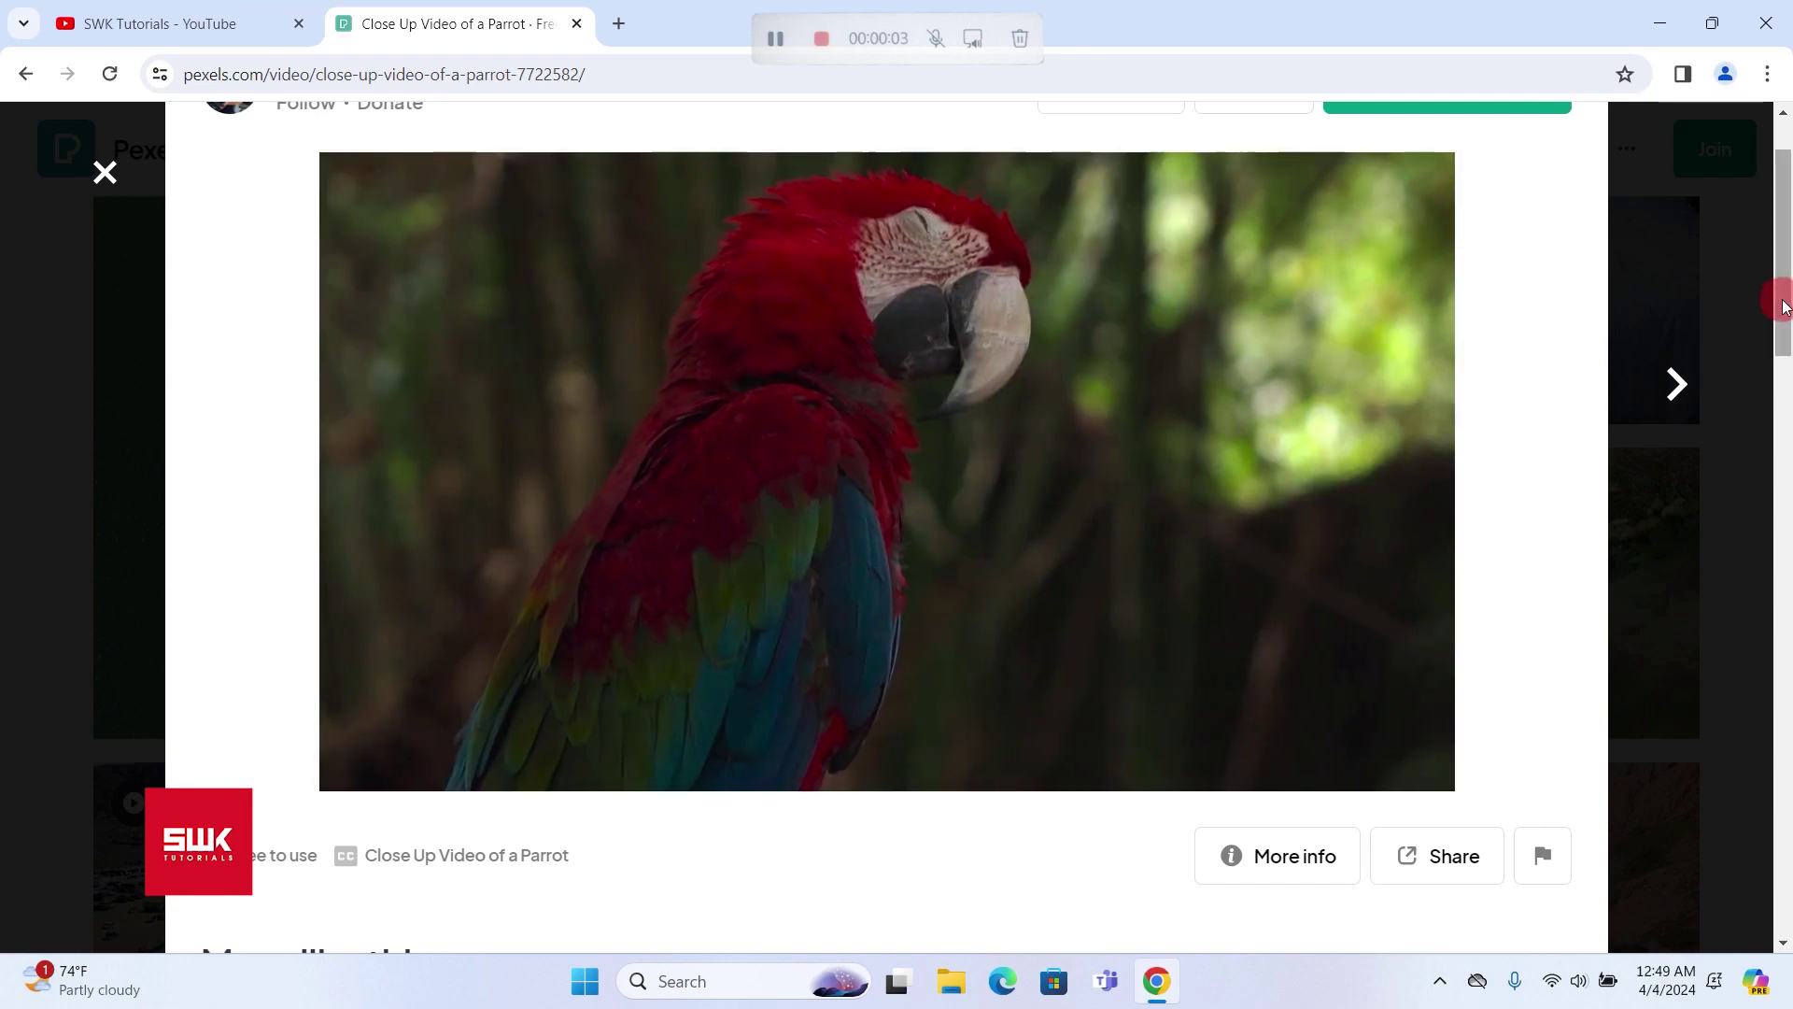
scroll(1782, 297, "up", 1)
scroll(1779, 290, "up", 1)
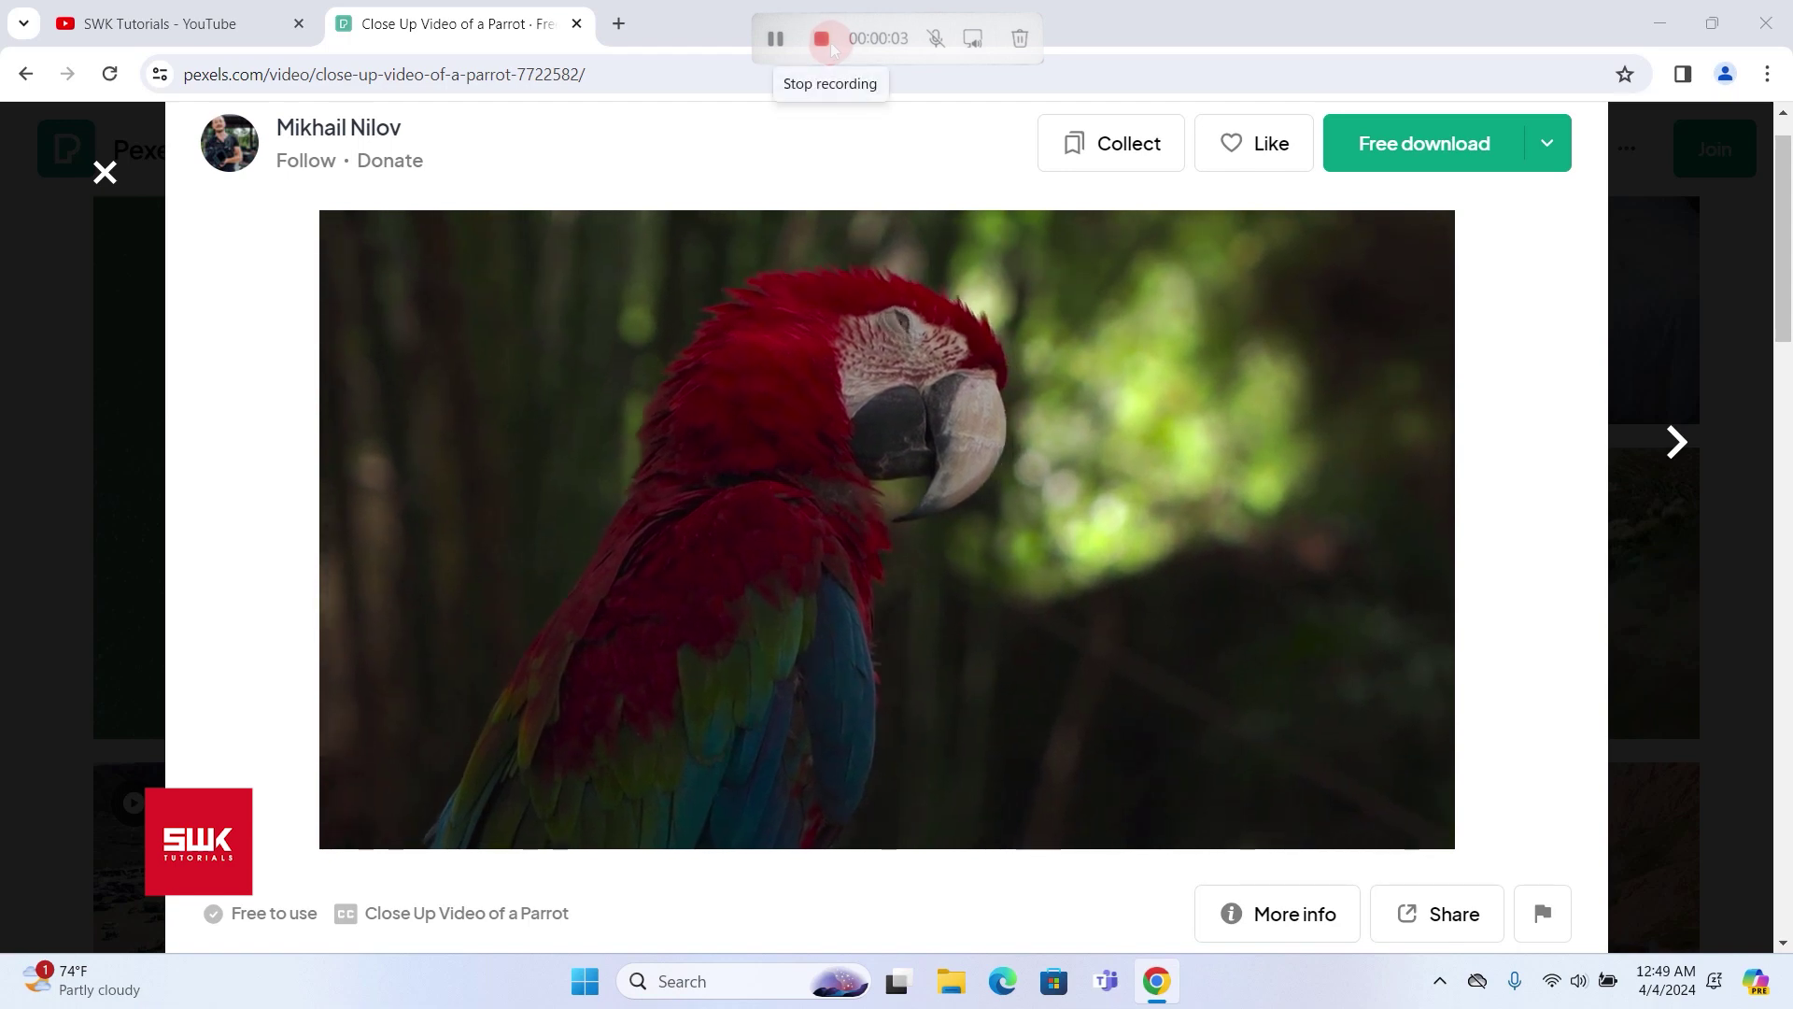
- Stop the recording, play it back, and pause at 0:00:26 on the red parrot
left_click(830, 43)
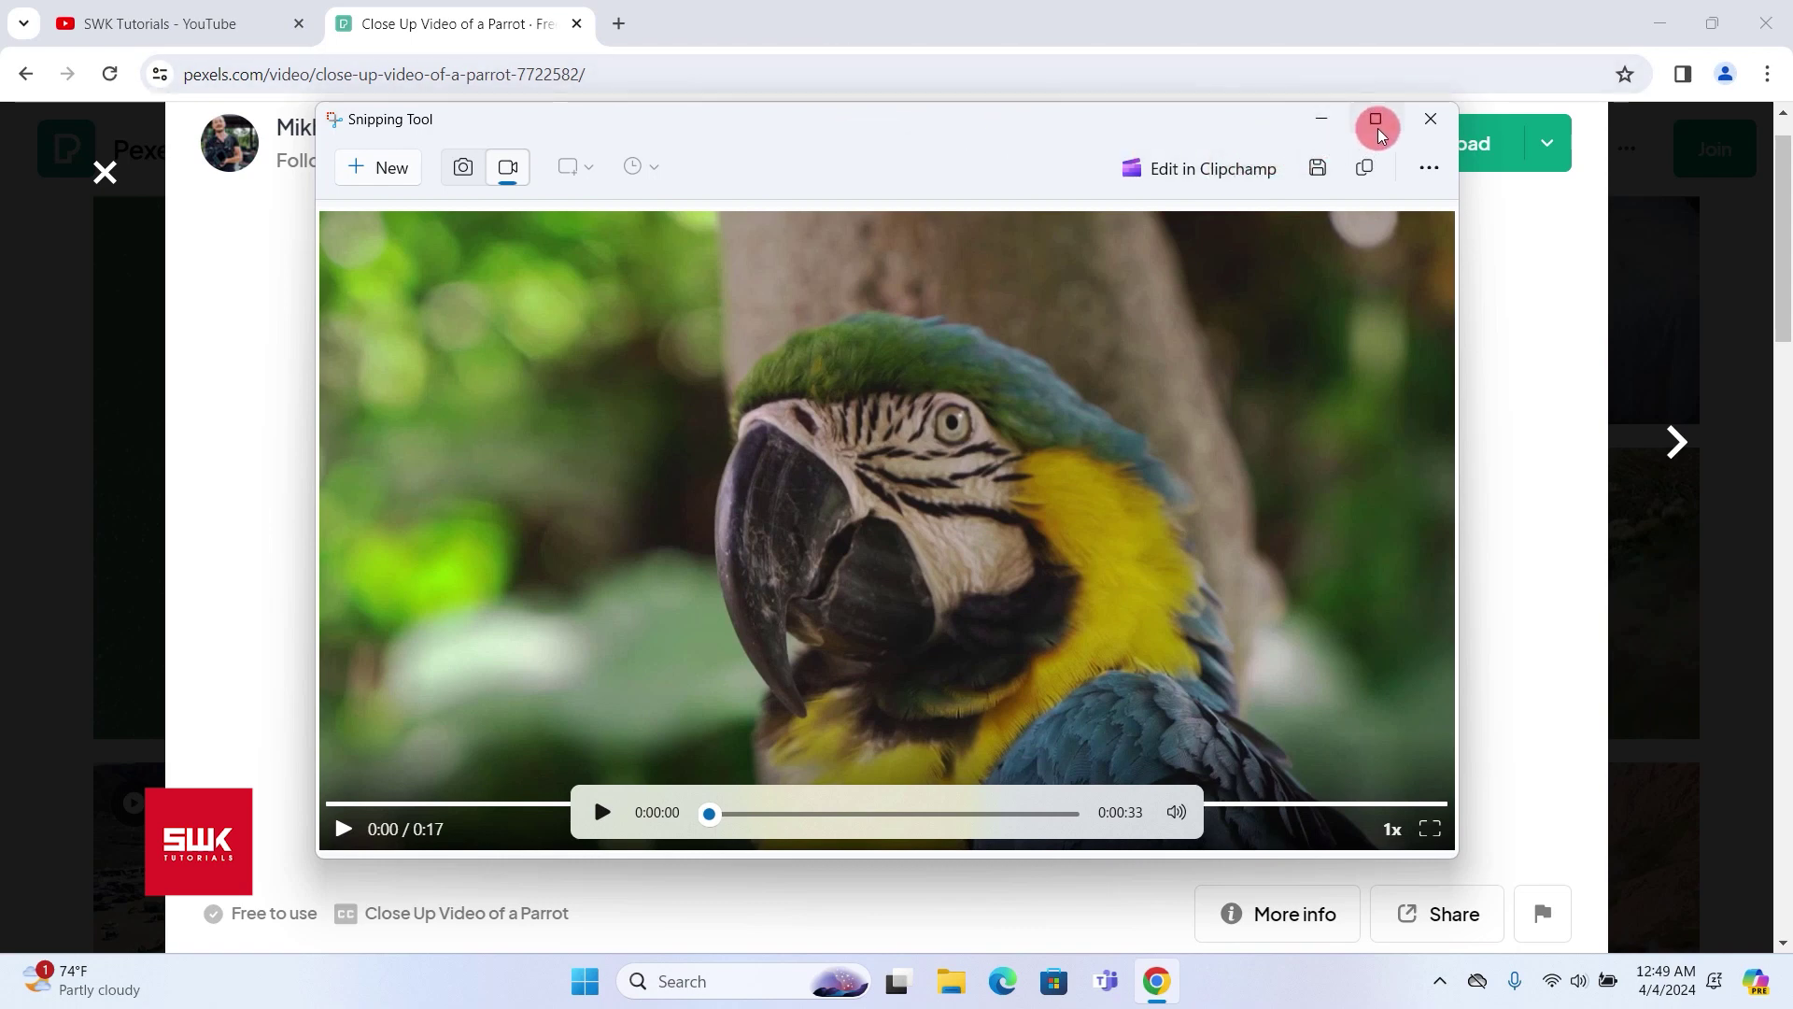
mouse_move(1380, 127)
left_click(616, 809)
left_click(607, 810)
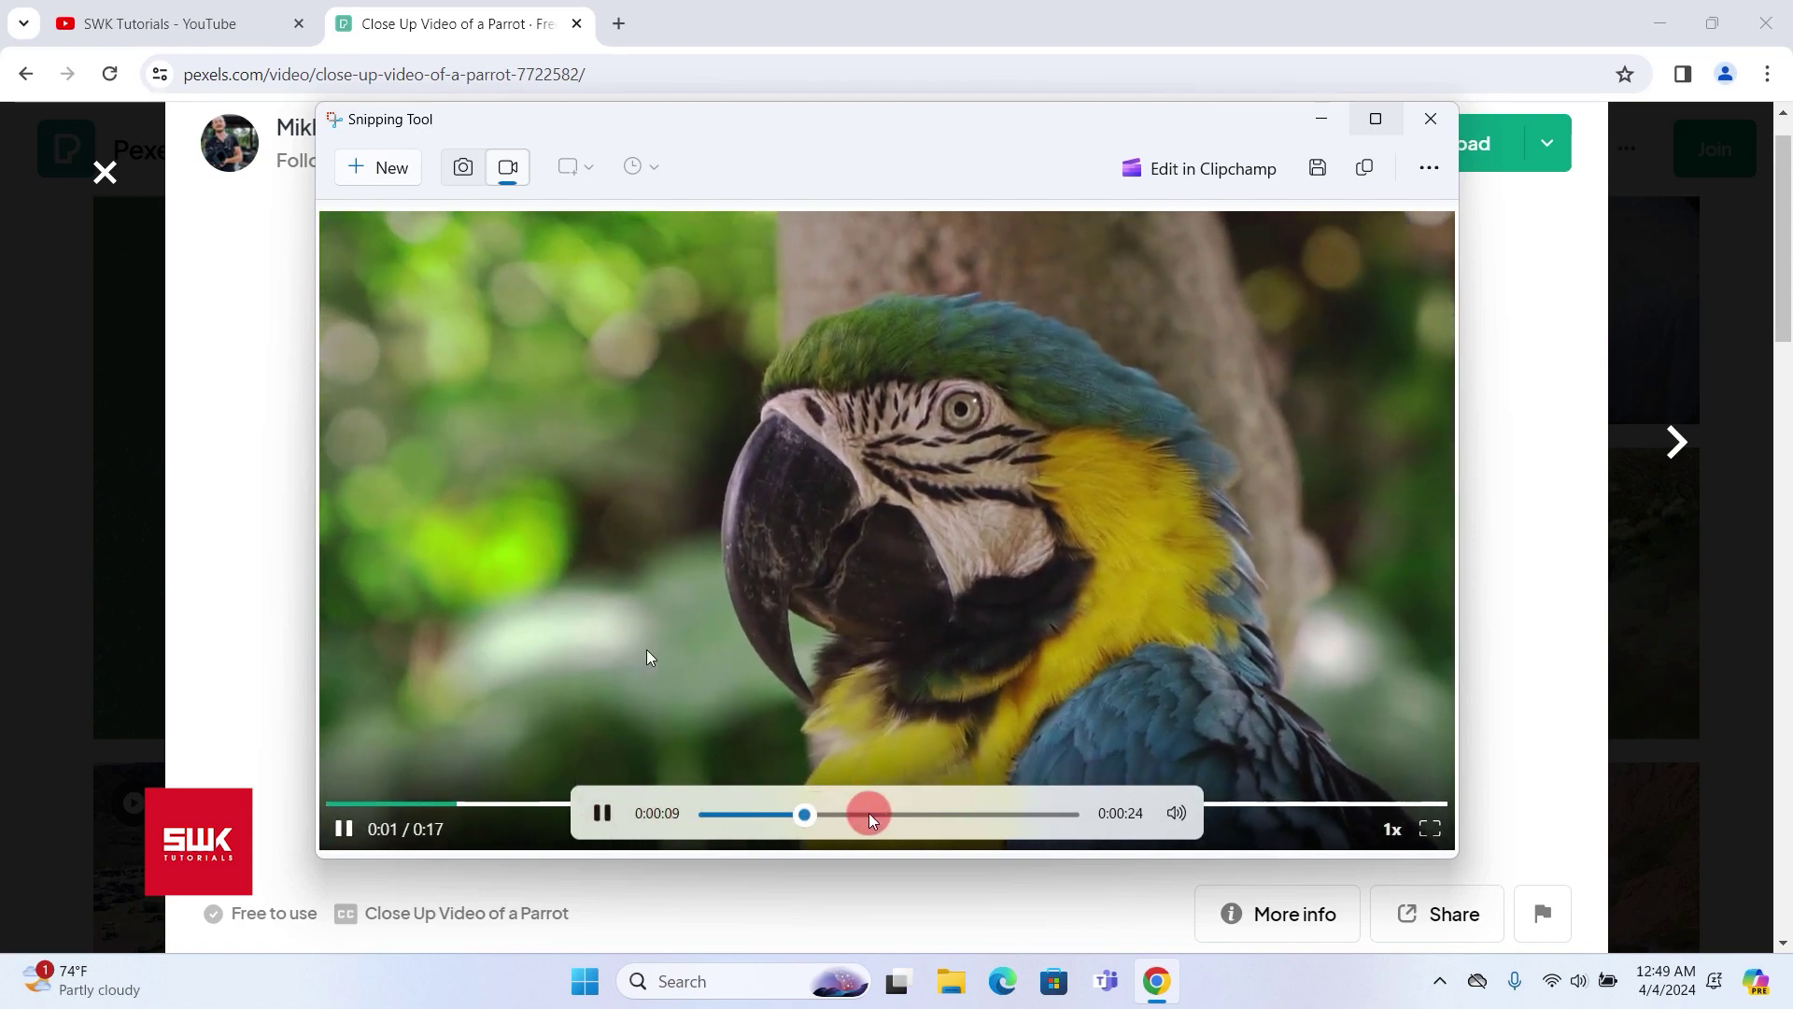
left_click_drag(869, 813, 975, 815)
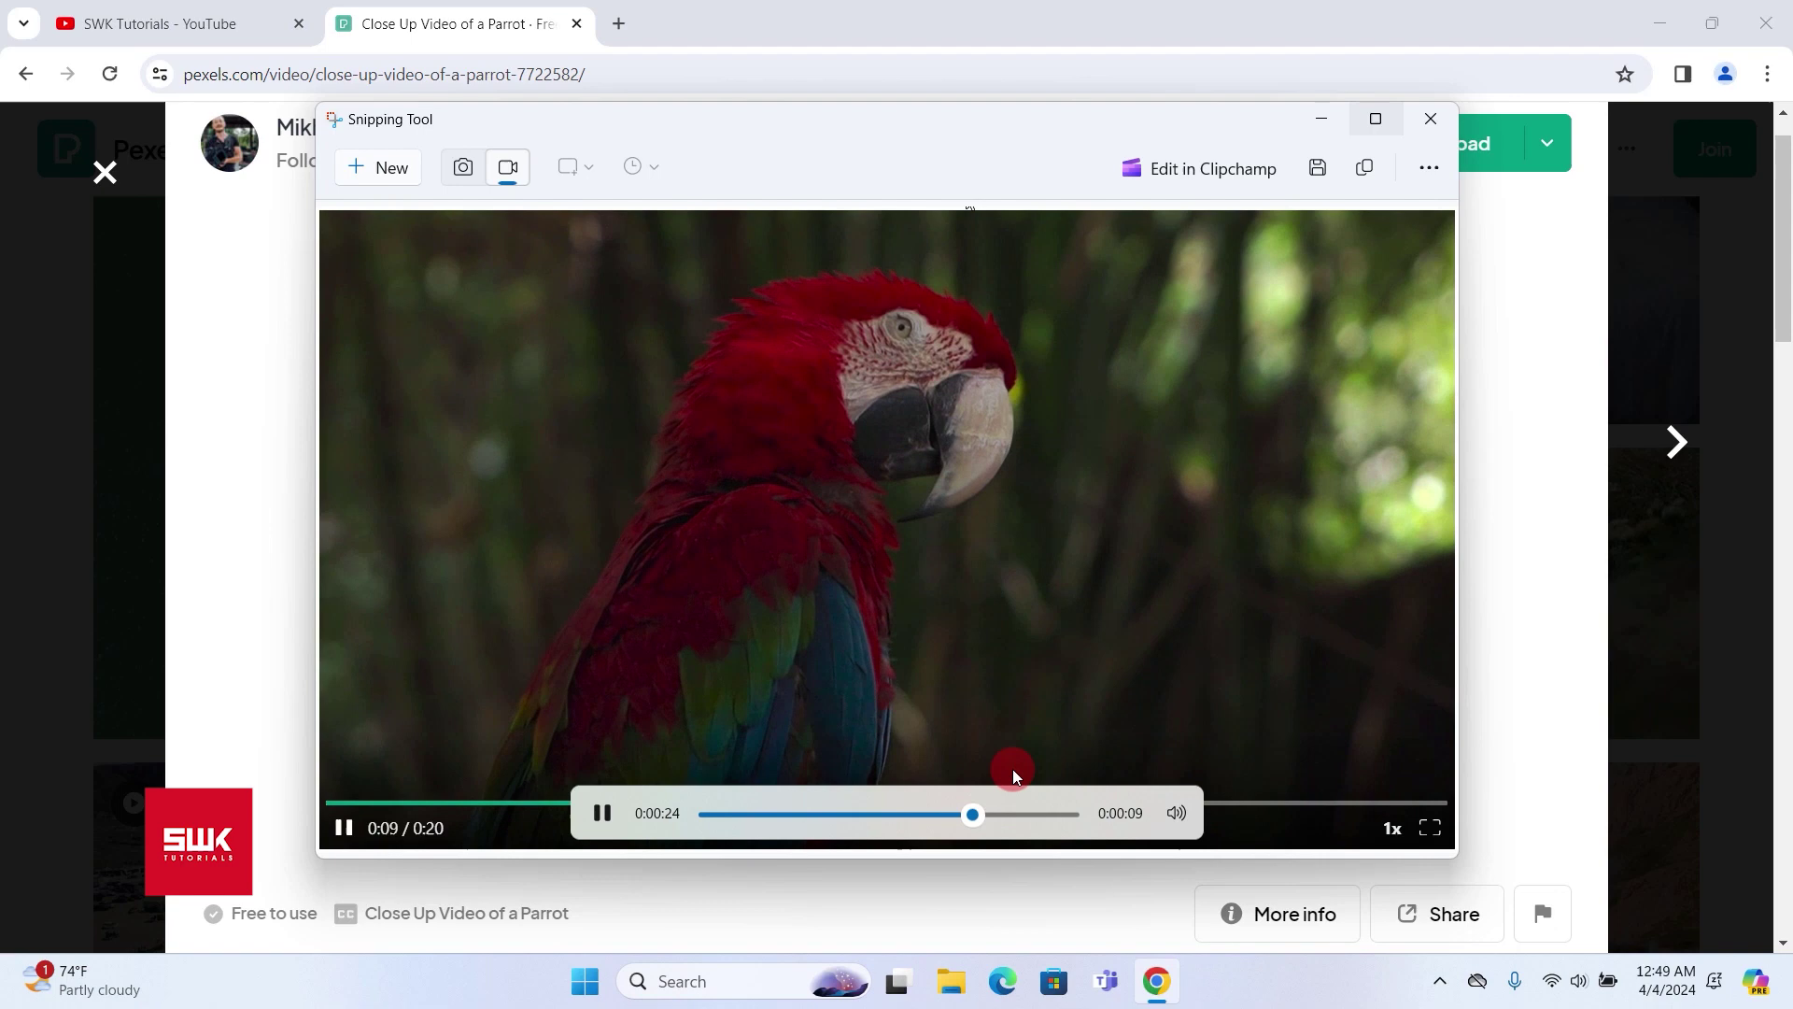
left_click(601, 813)
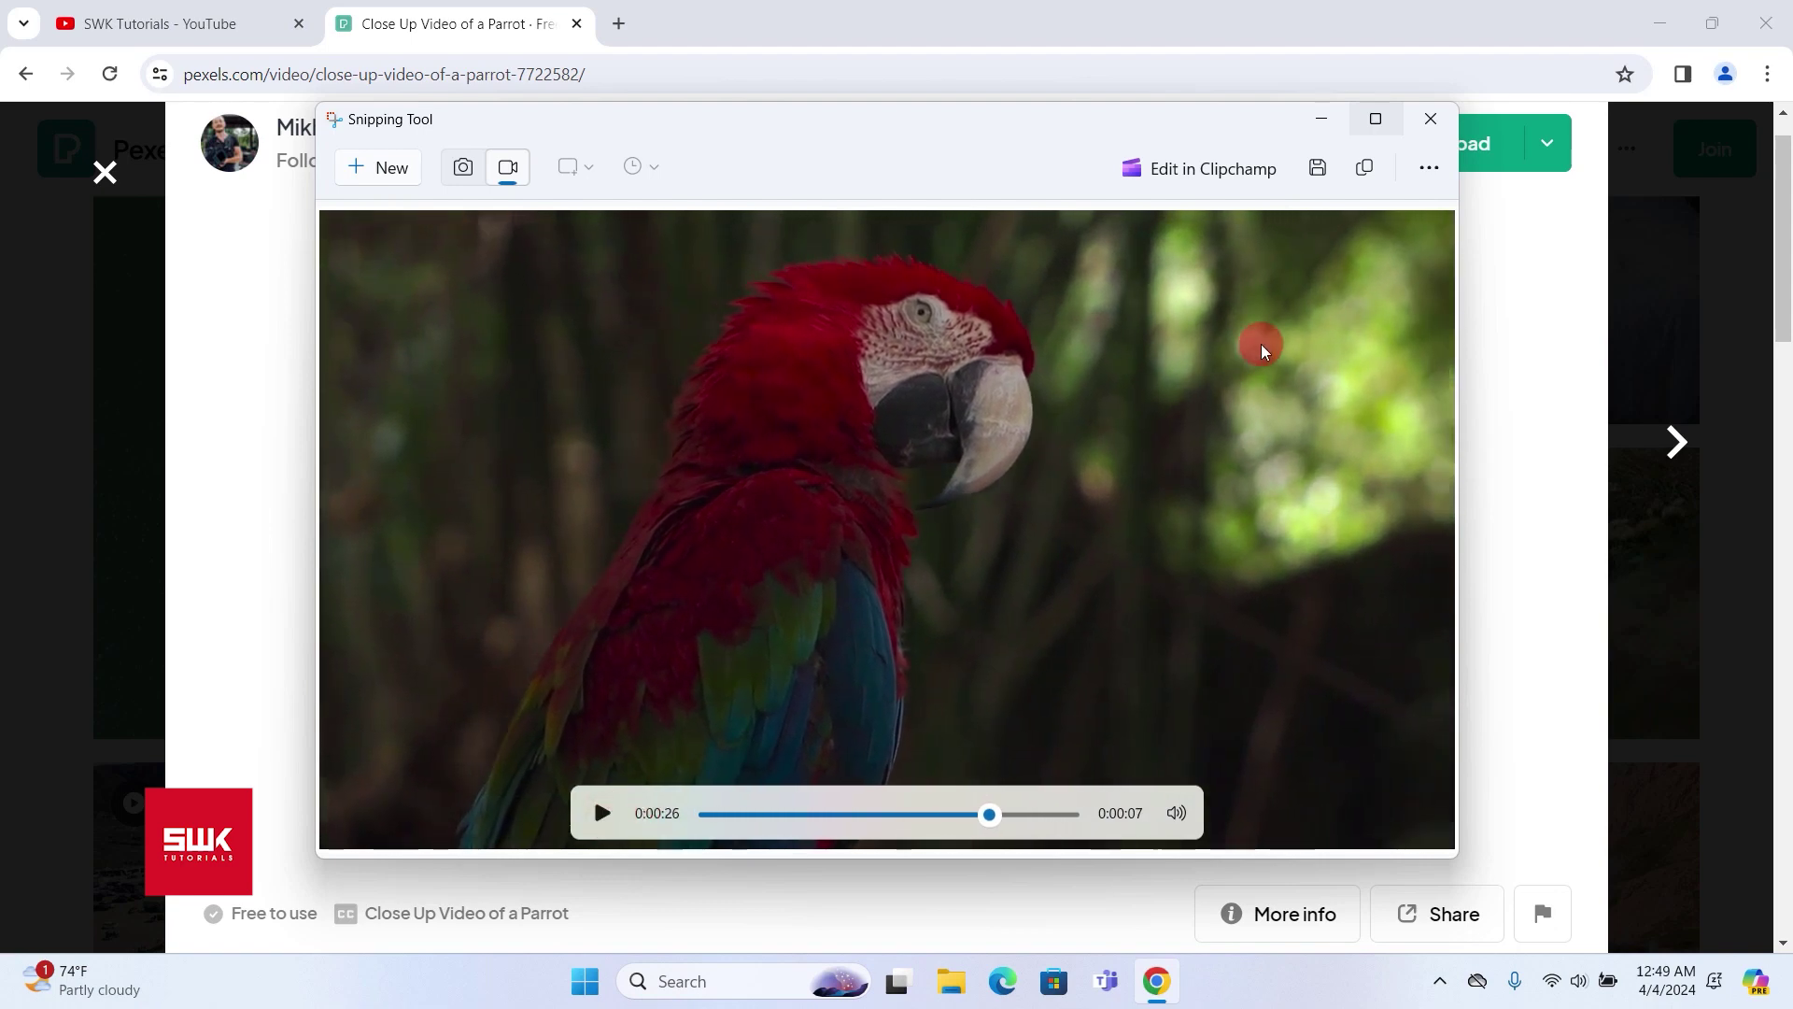
- Save the recording as an MP4 in Videos and close Snipping Tool
left_click(1319, 172)
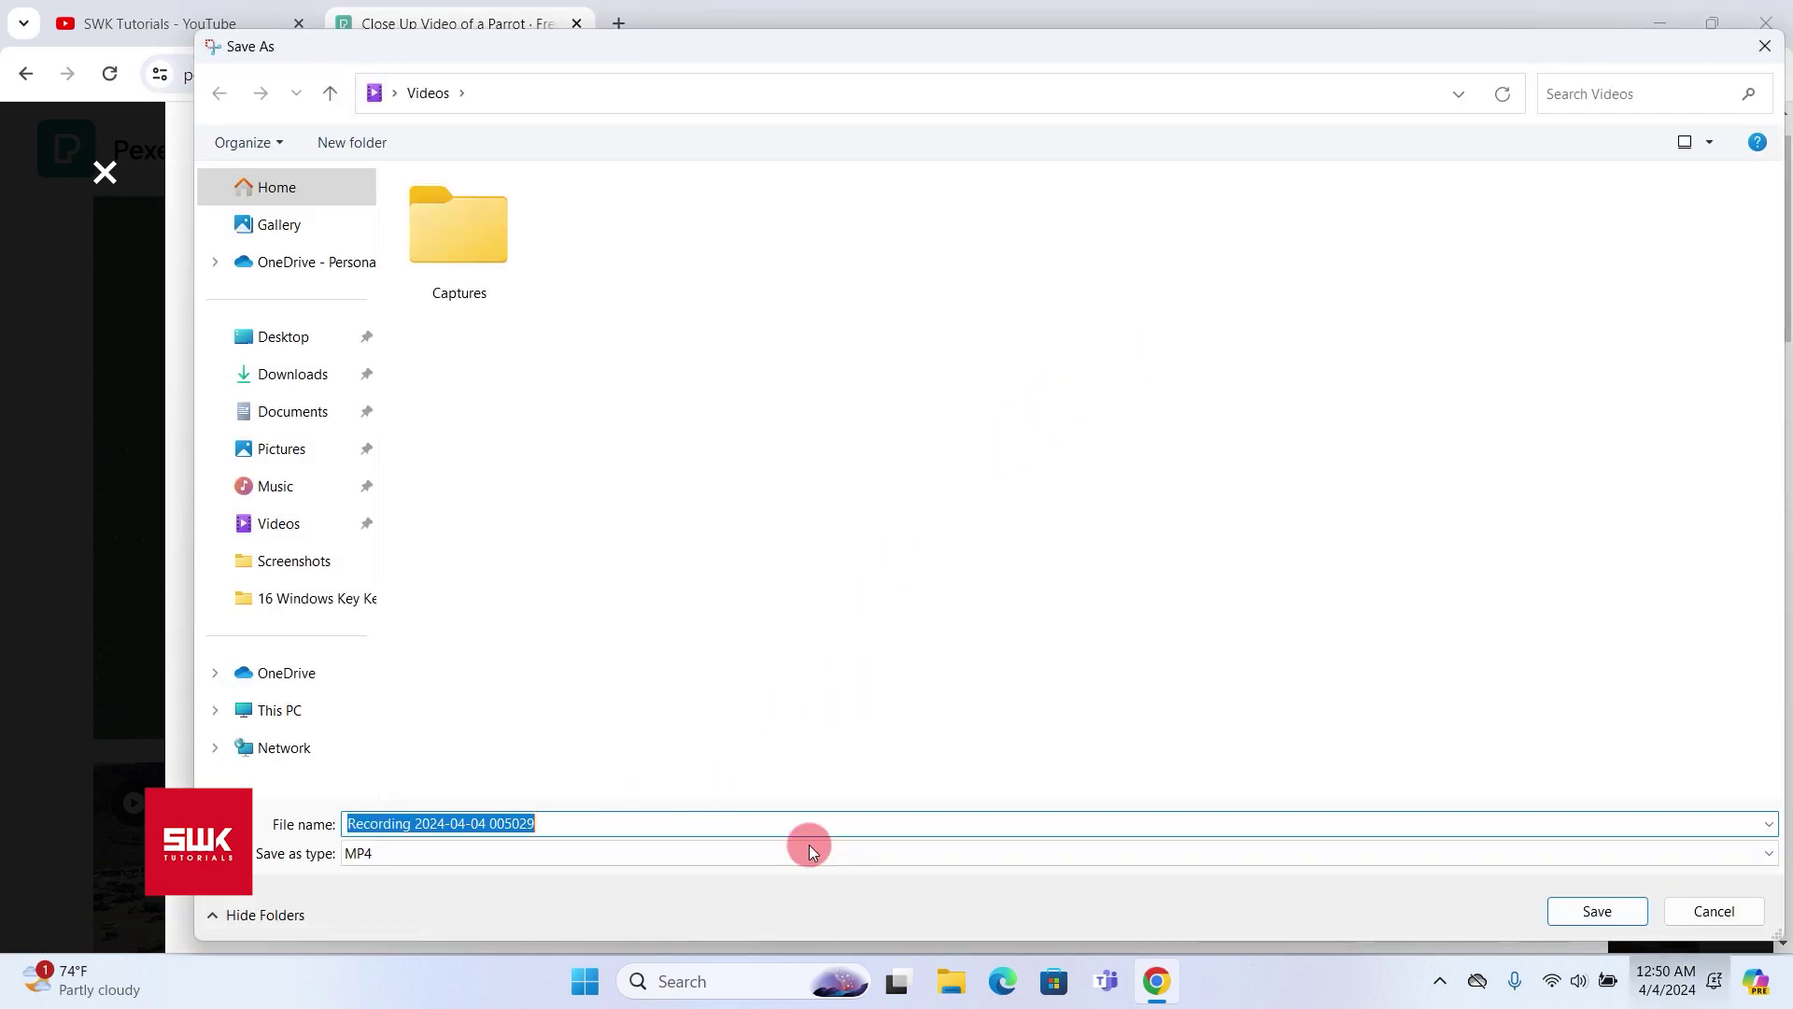
left_click(1597, 911)
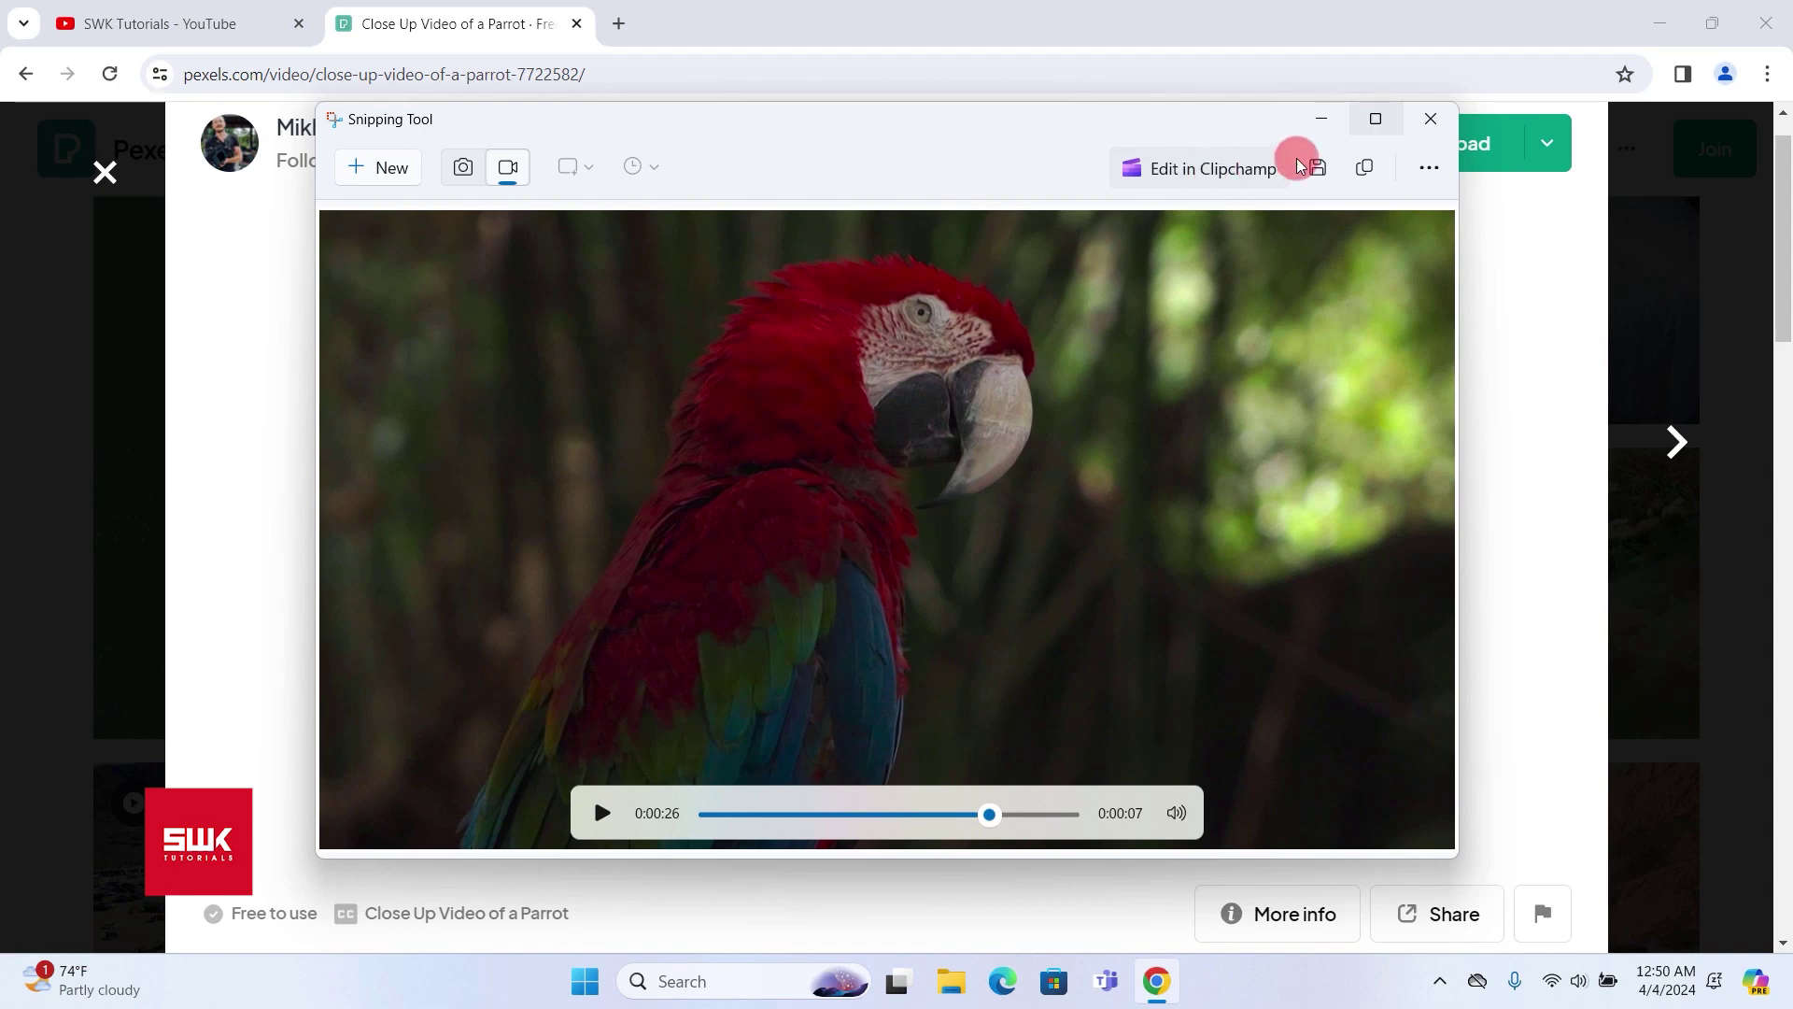
left_click(1430, 118)
left_click(1654, 35)
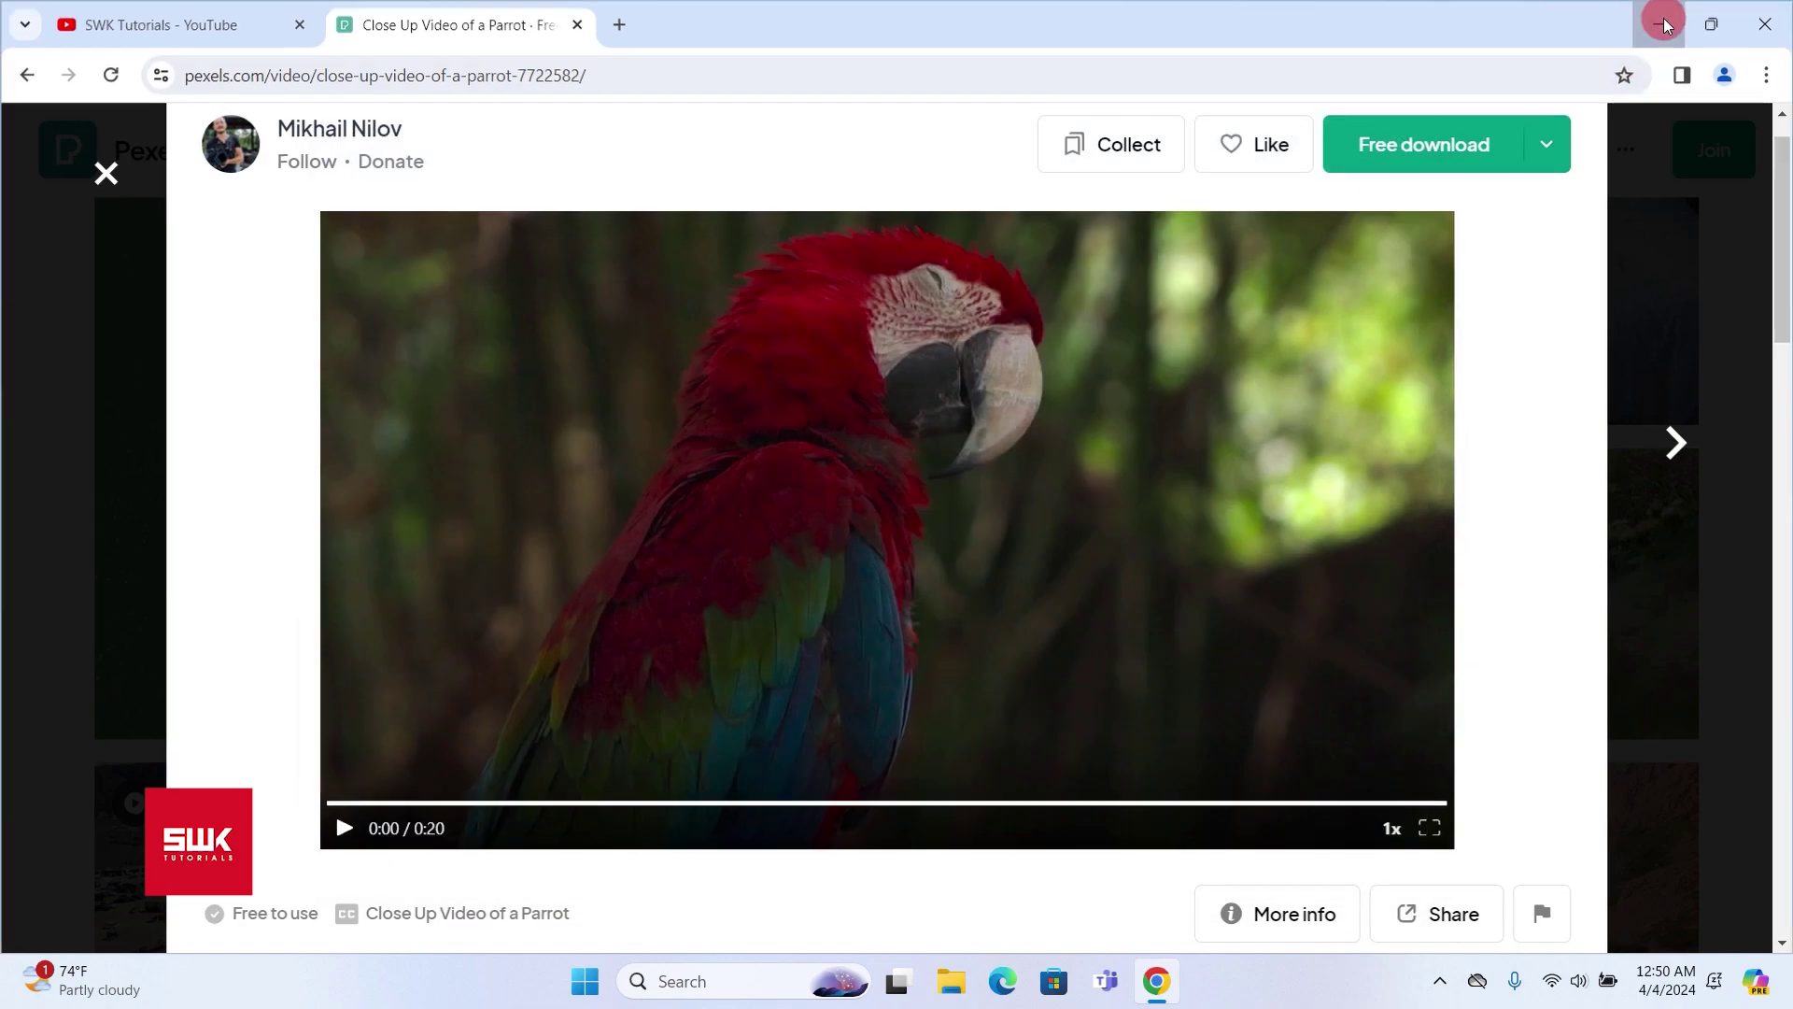
left_click(951, 981)
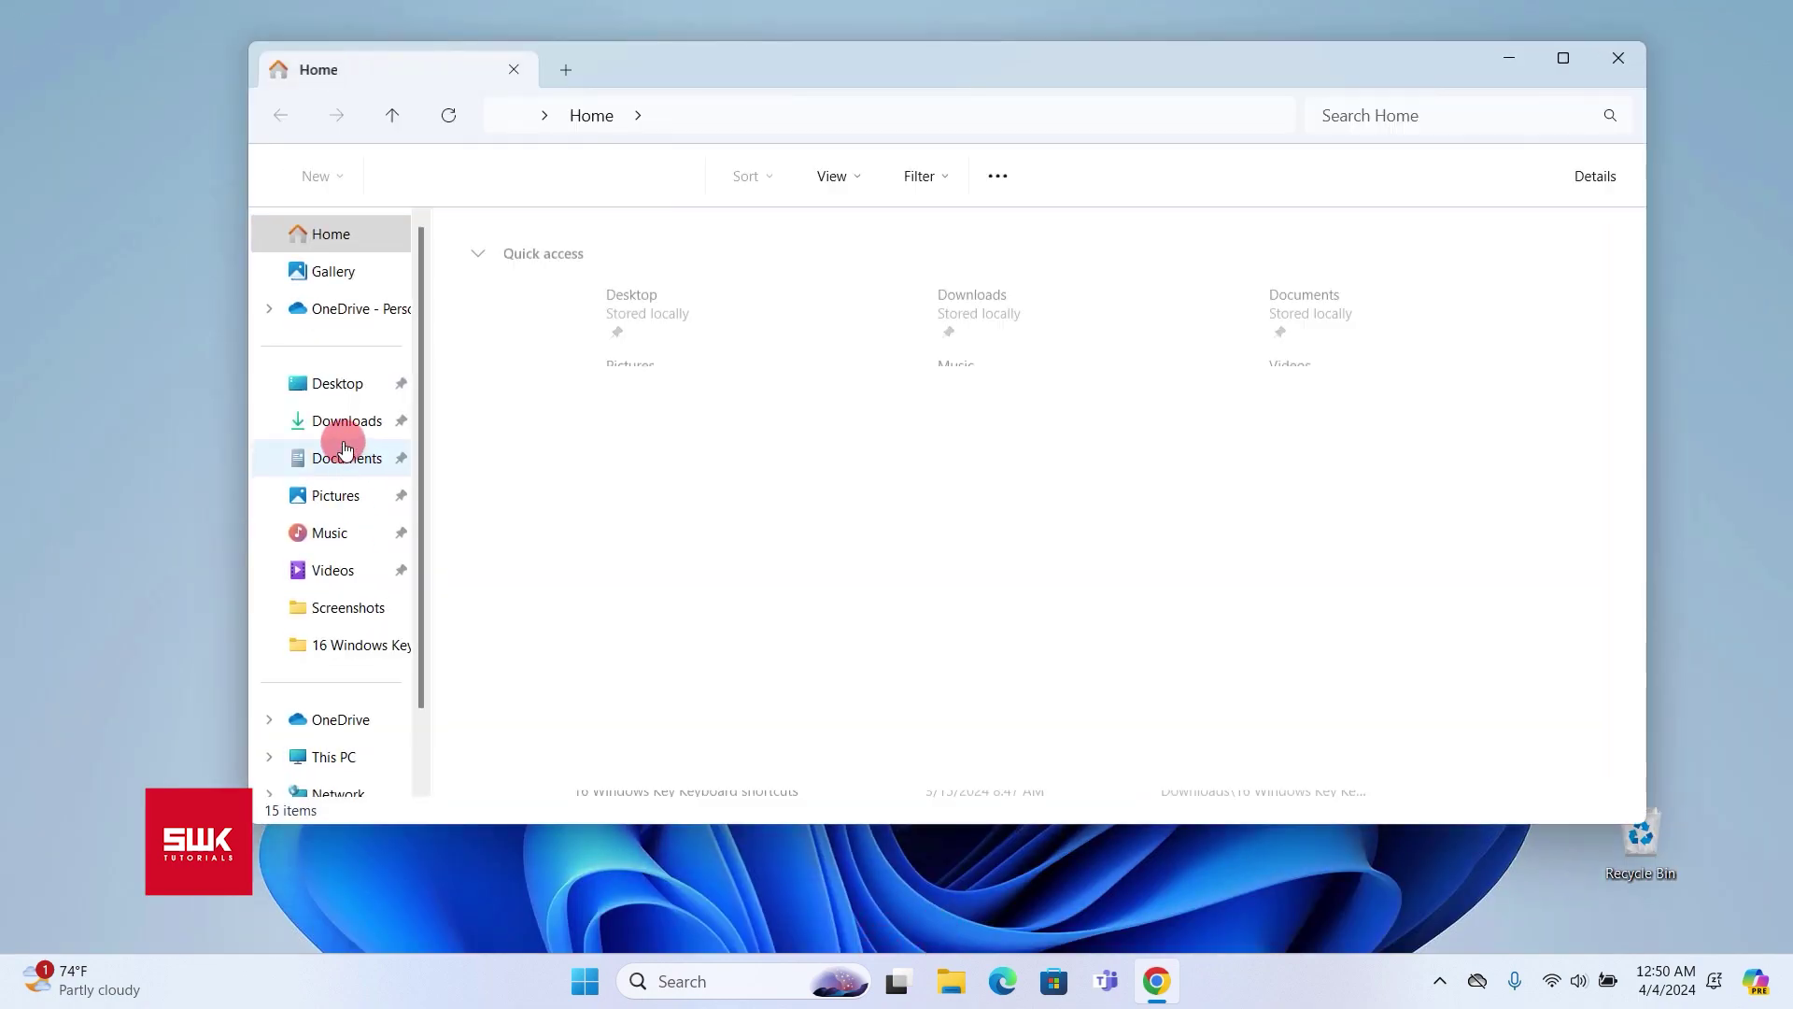
left_click(338, 565)
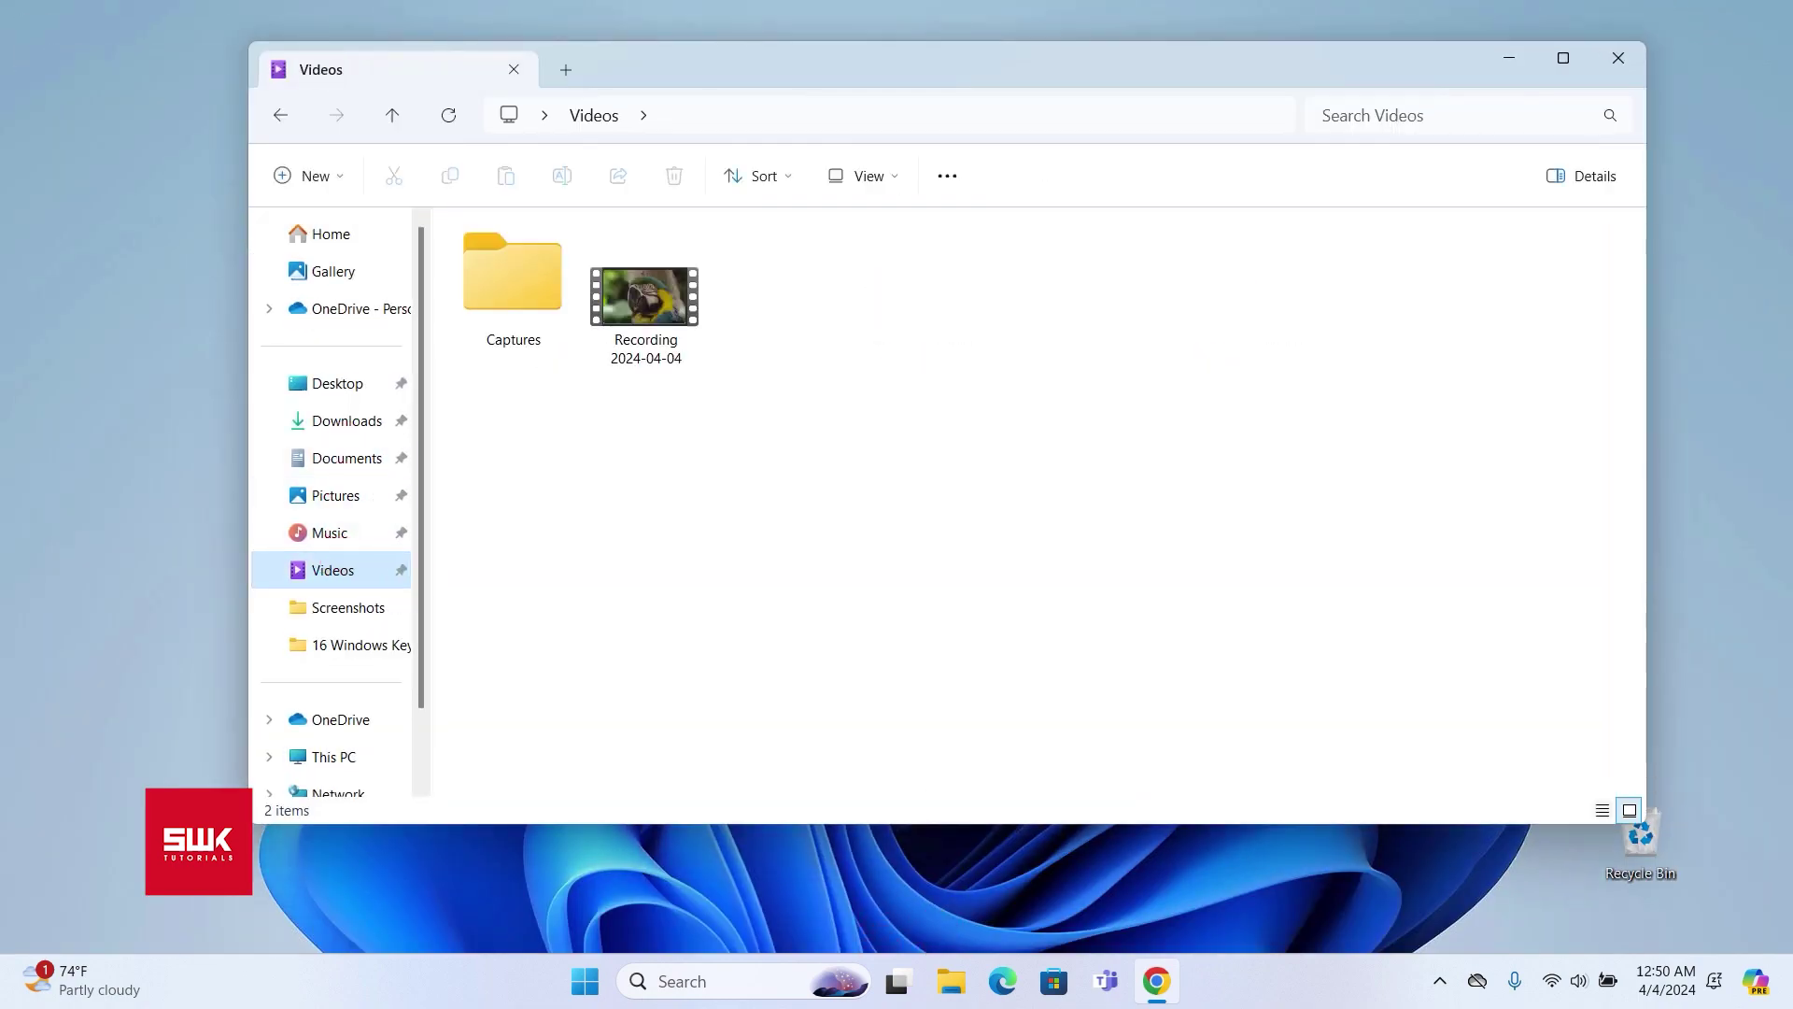
left_click(630, 314)
double_click(628, 309)
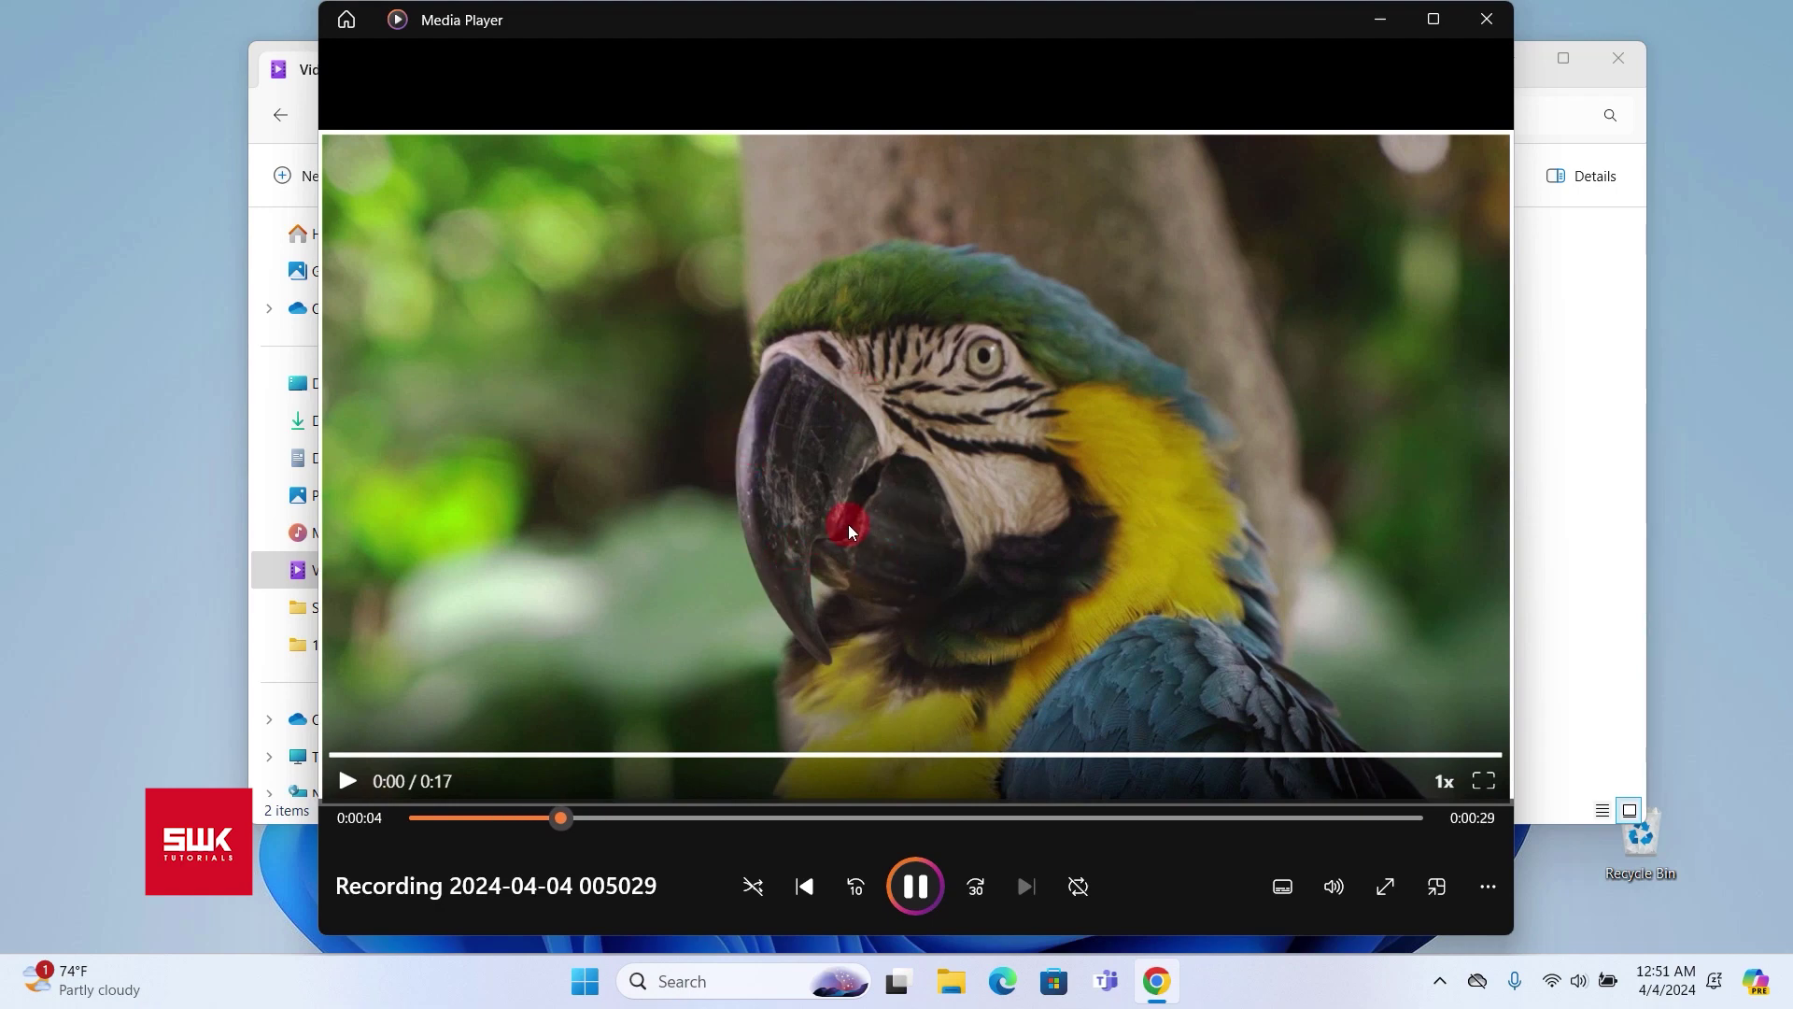
- Jump the Media Player playback ahead to 0:00:12
left_click(786, 819)
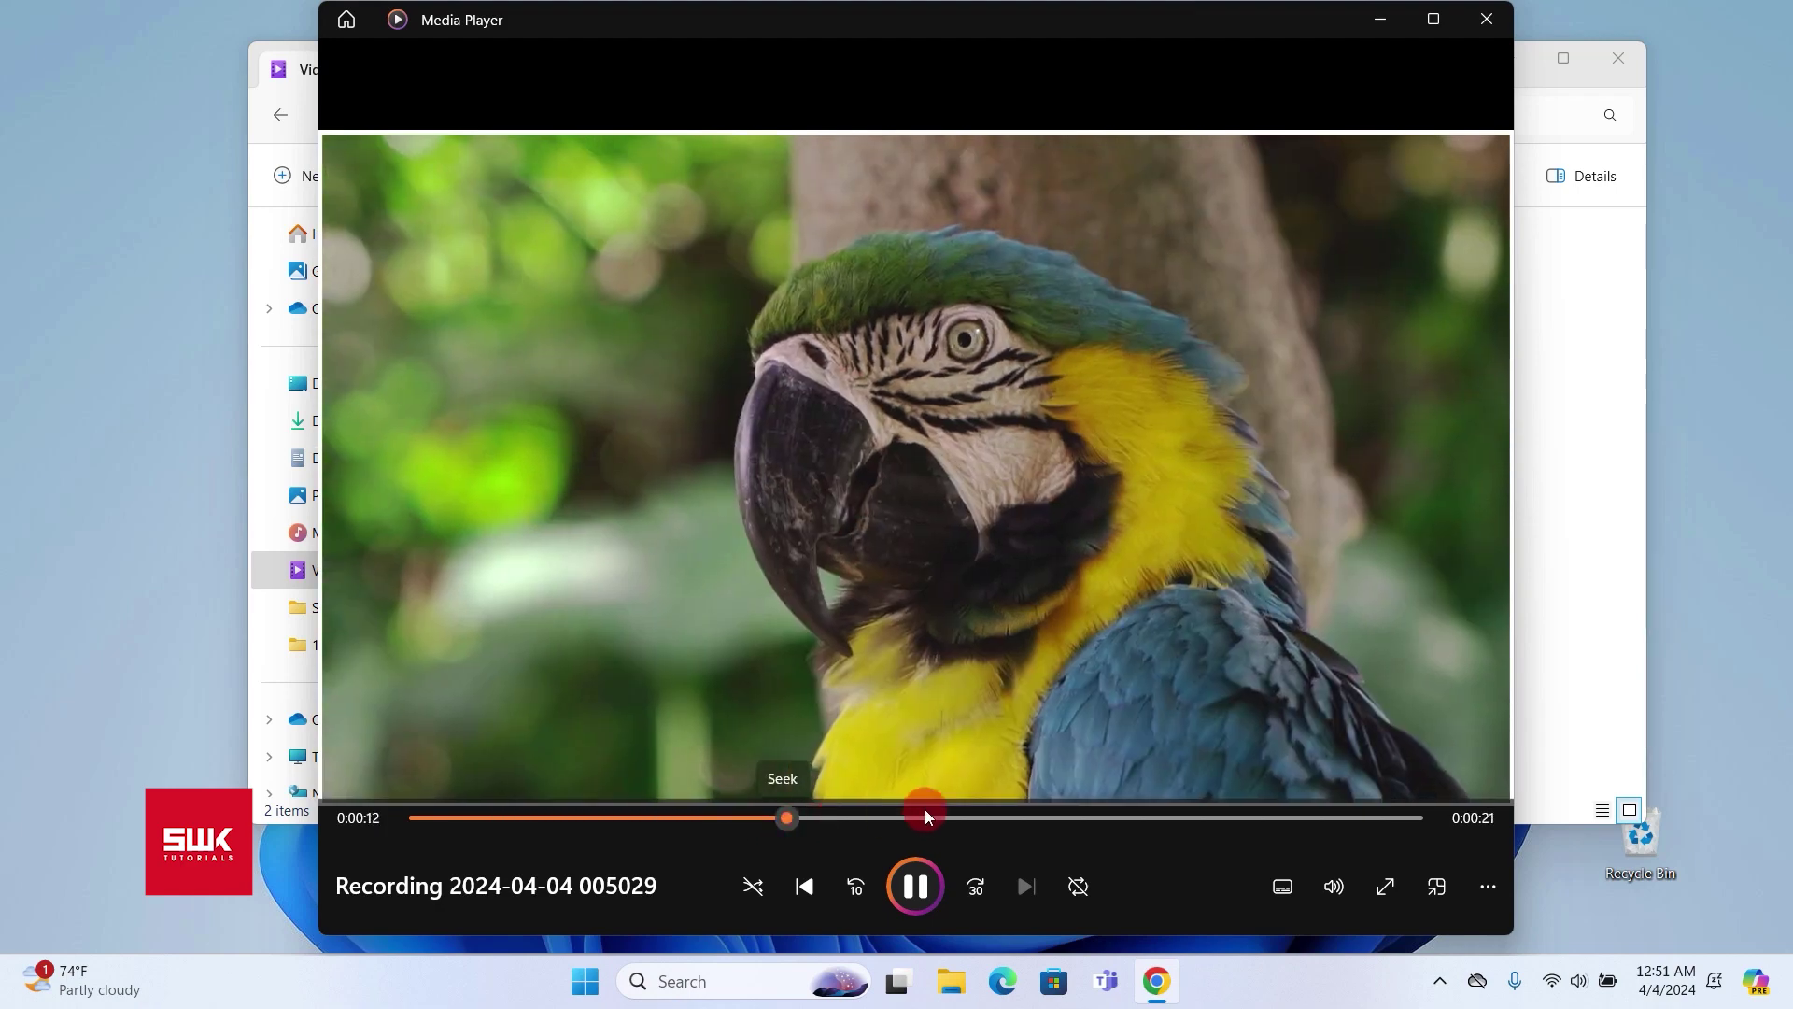